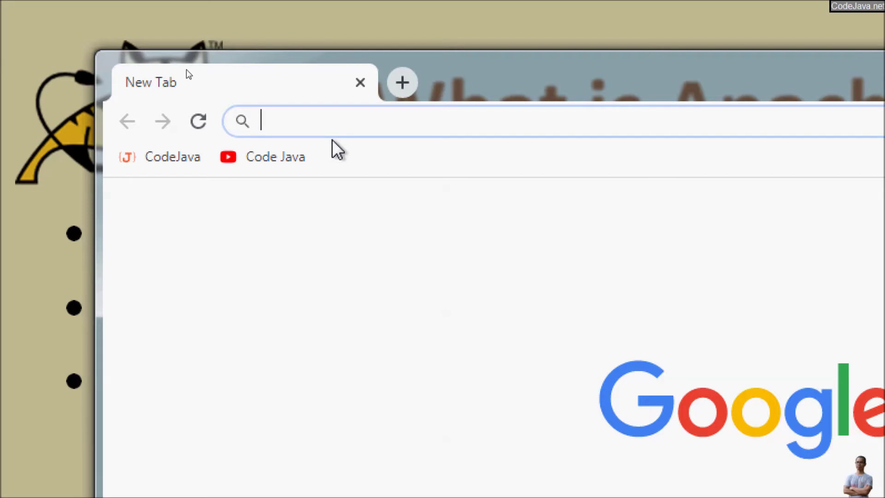
Go to the Apache Tomcat homepage at tomcat.apache.org
{"action": "type", "text": "tomcat."}
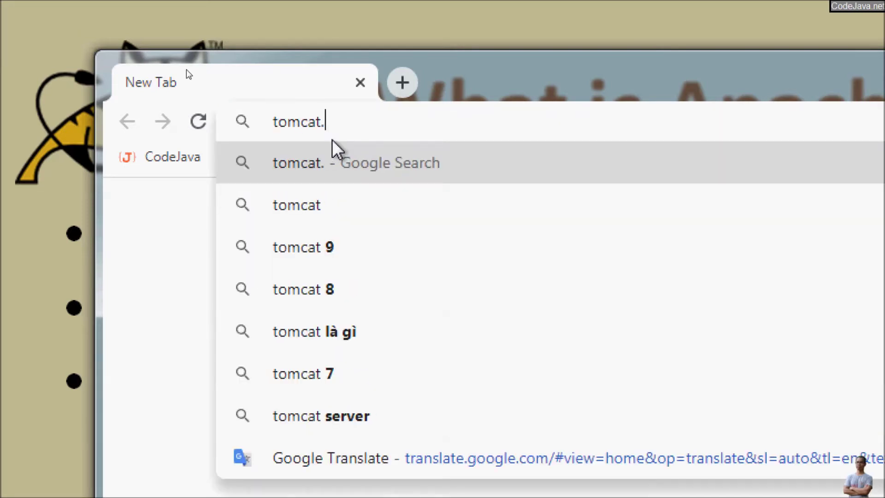
{"action": "type", "text": "apache.org"}
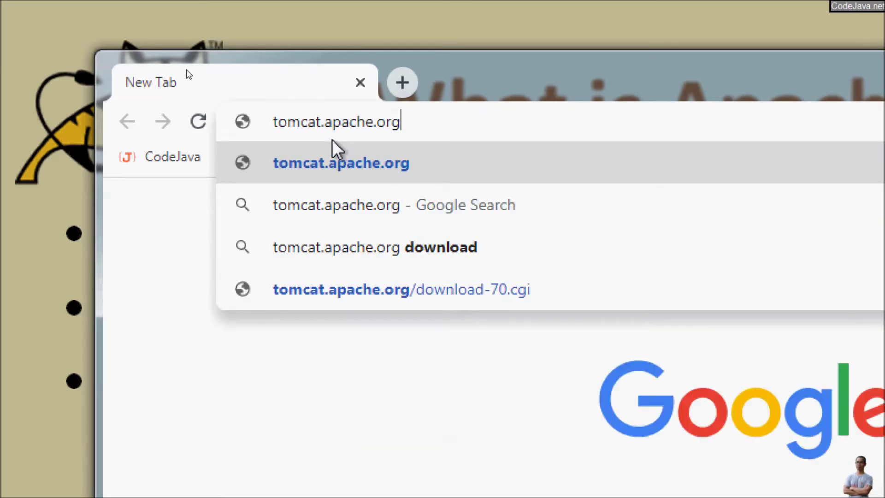
{"action": "key", "text": "Return"}
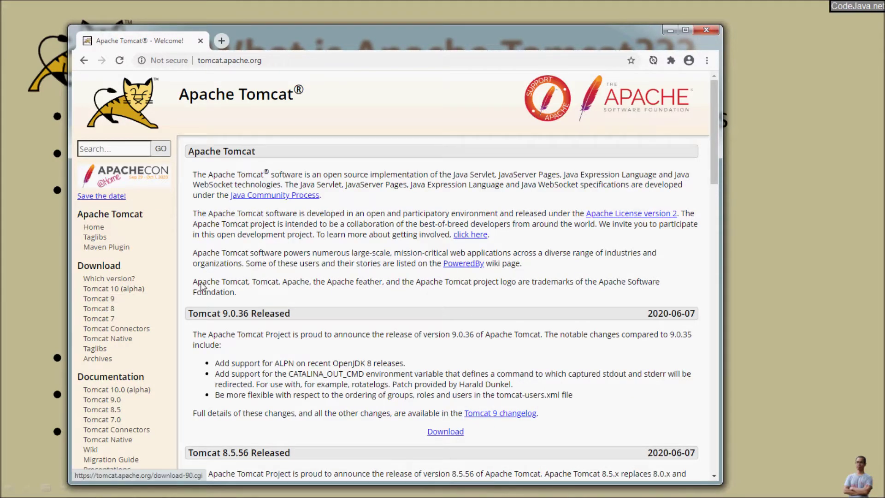
{"action": "scroll", "coordinate": [287, 277], "scroll_direction": "down", "scroll_amount": 1}
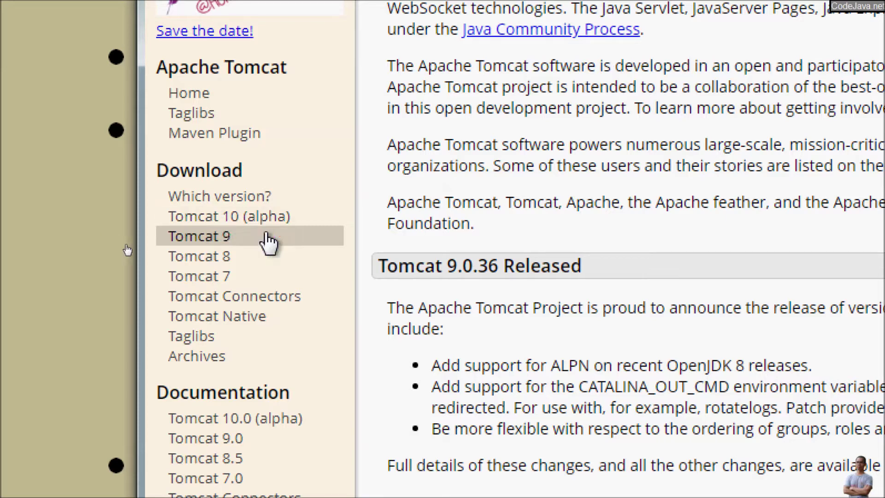
Open the Tomcat 9 download page, then return to the slide show
{"action": "left_click", "coordinate": [212, 238]}
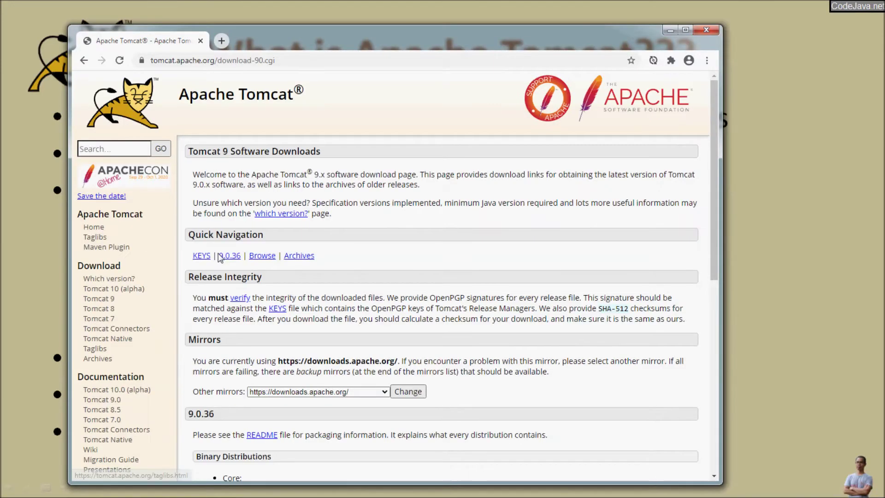
{"action": "scroll", "coordinate": [363, 271], "scroll_direction": "down", "scroll_amount": 2}
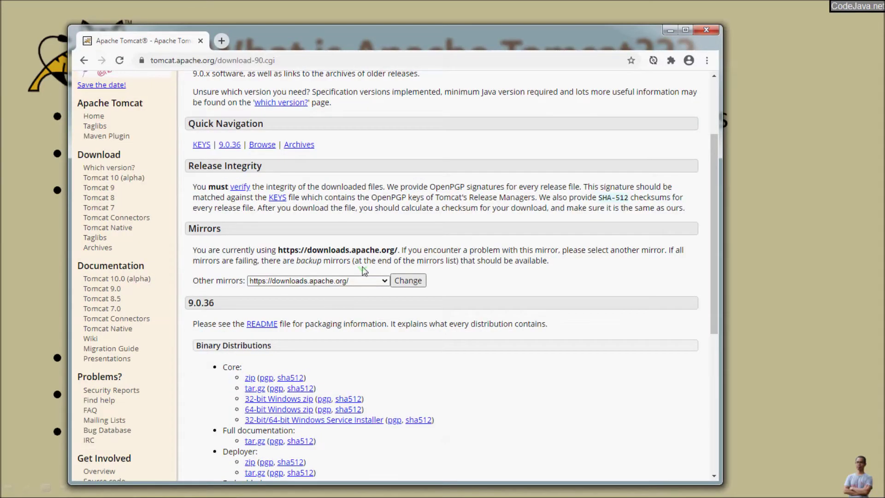
{"action": "scroll", "coordinate": [364, 270], "scroll_direction": "up", "scroll_amount": 2}
{"action": "key", "text": "alt+Tab"}
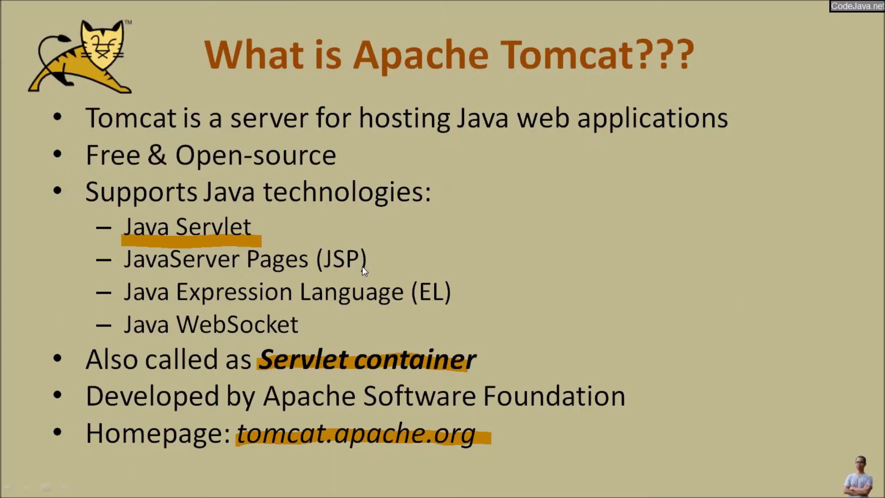
Reveal the Tomcat 9 spec bullets: Servlet 4.0, JSP 2.3, EL 3.0, WebSocket 1.1, Java 1.8+ required
{"action": "key", "text": "Right"}
{"action": "key", "text": "Right"}
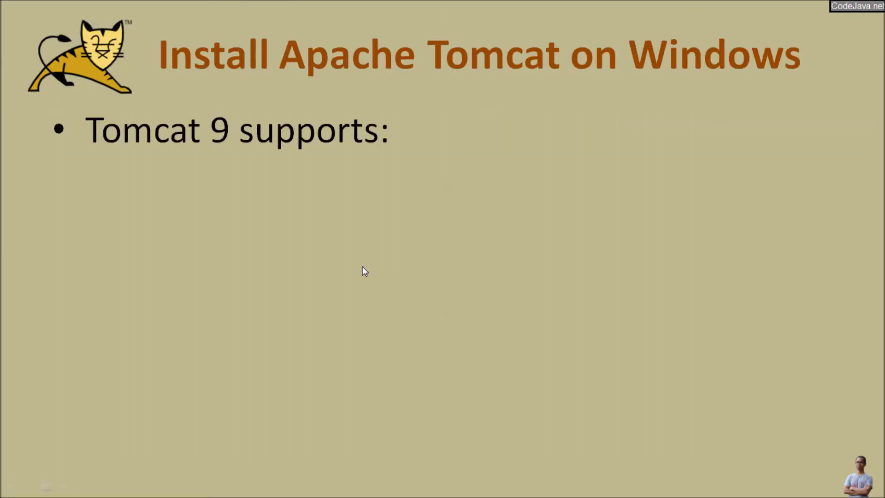
{"action": "key", "text": "Right"}
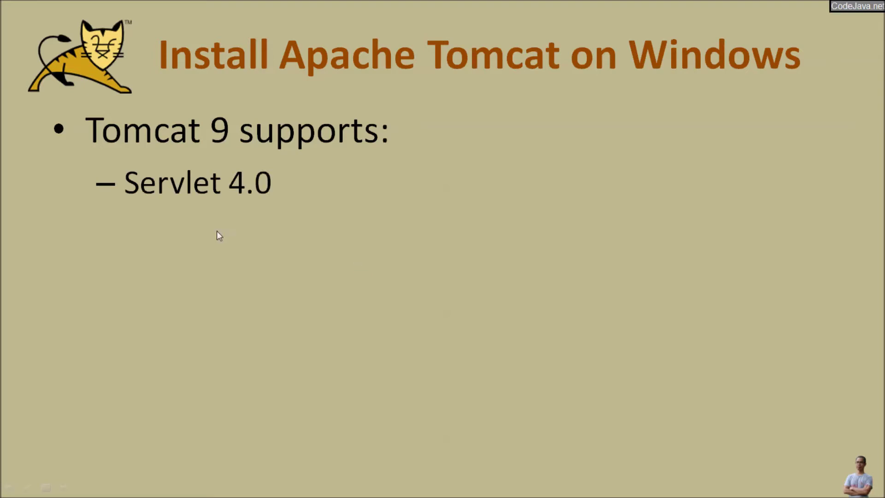
{"action": "key", "text": "Right"}
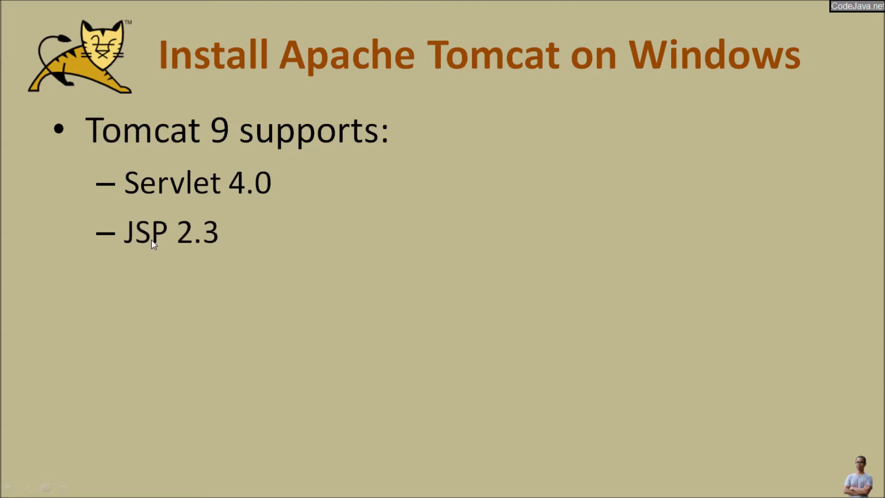
{"action": "key", "text": "Right"}
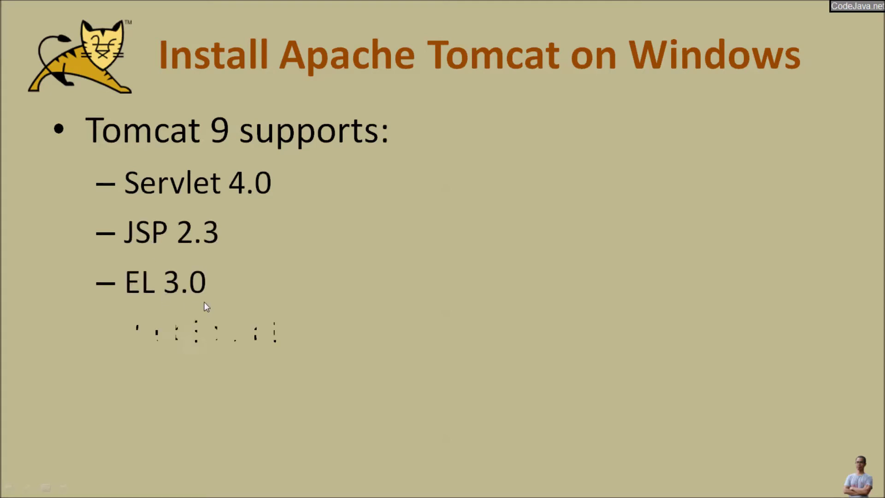
{"action": "key", "text": "Right"}
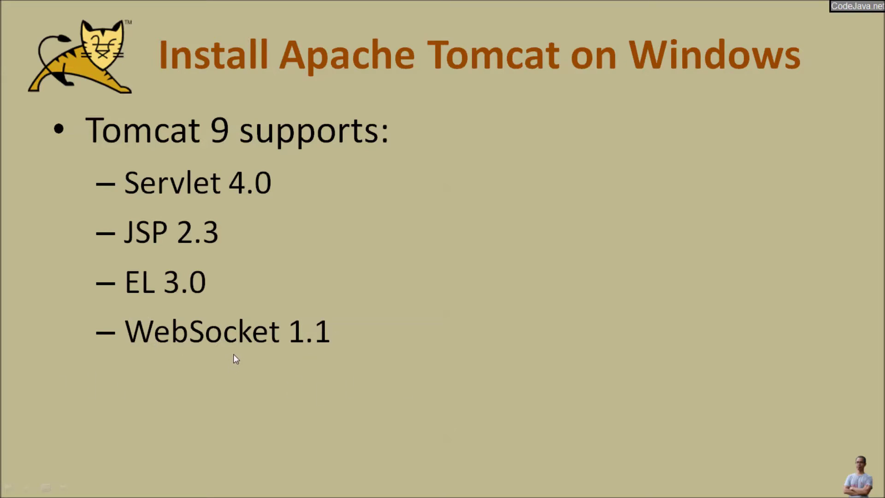
{"action": "key", "text": "Right"}
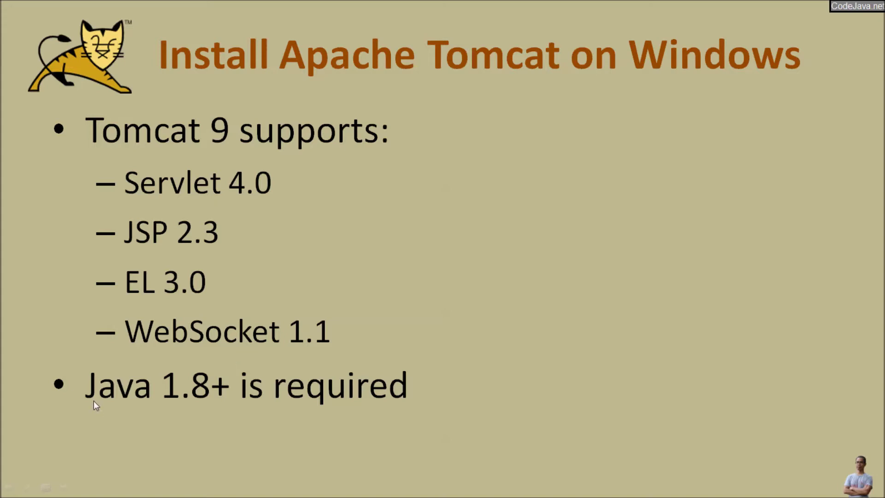
Highlight 'Java 1.8+ is required', then open Tomcat's 'Which version?' comparison page in Chrome
{"action": "mouse_move", "coordinate": [94, 400]}
{"action": "left_mouse_down"}
{"action": "mouse_move", "coordinate": [148, 389]}
{"action": "mouse_move", "coordinate": [385, 387]}
{"action": "left_mouse_up"}
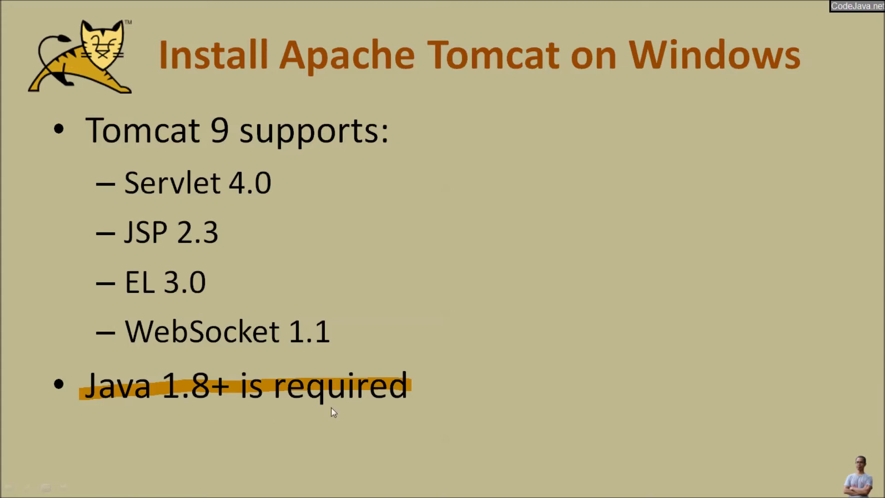
{"action": "key", "text": "alt+Tab"}
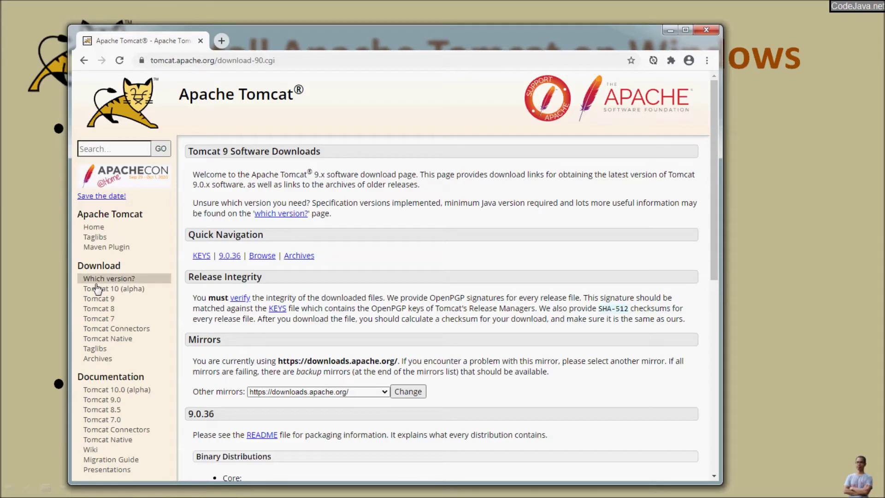
{"action": "left_click", "coordinate": [103, 280]}
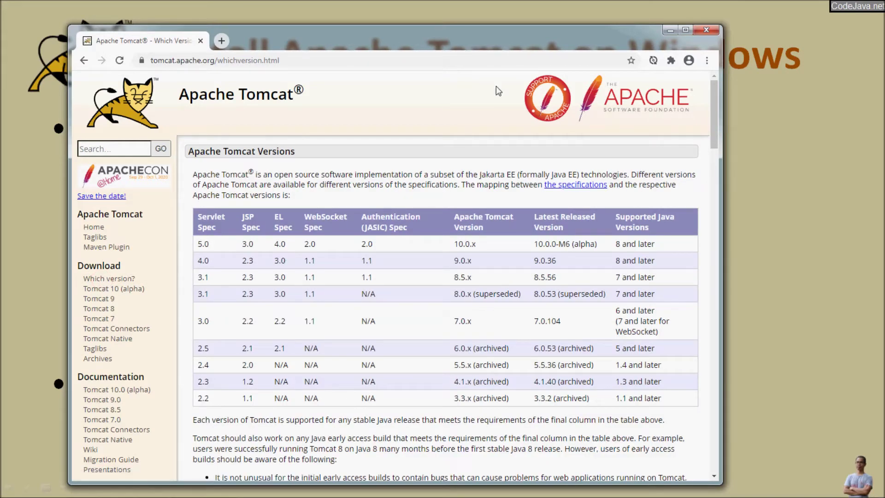
Maximize Chrome, underline 9.0.x and Servlet 4.0 in the versions table, then open Tomcat 9 downloads
{"action": "left_click", "coordinate": [686, 30]}
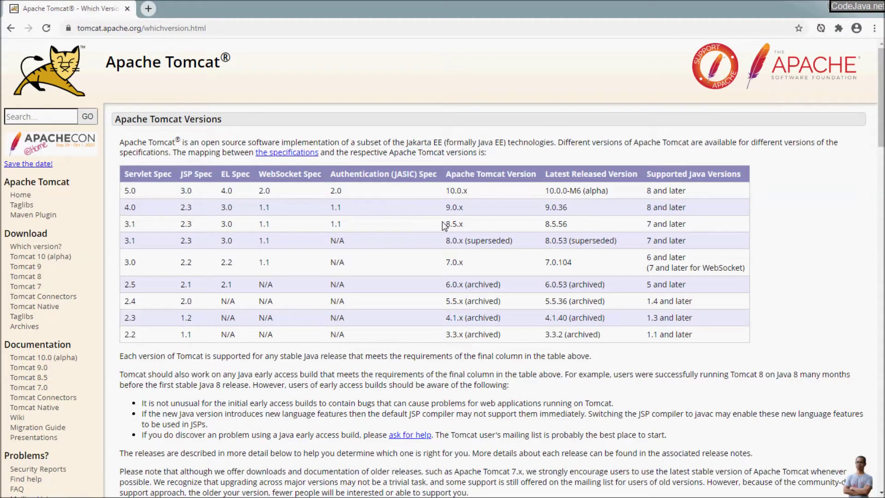
{"action": "left_click_drag", "start_coordinate": [445, 215], "coordinate": [473, 215]}
{"action": "left_click_drag", "start_coordinate": [122, 214], "coordinate": [273, 214]}
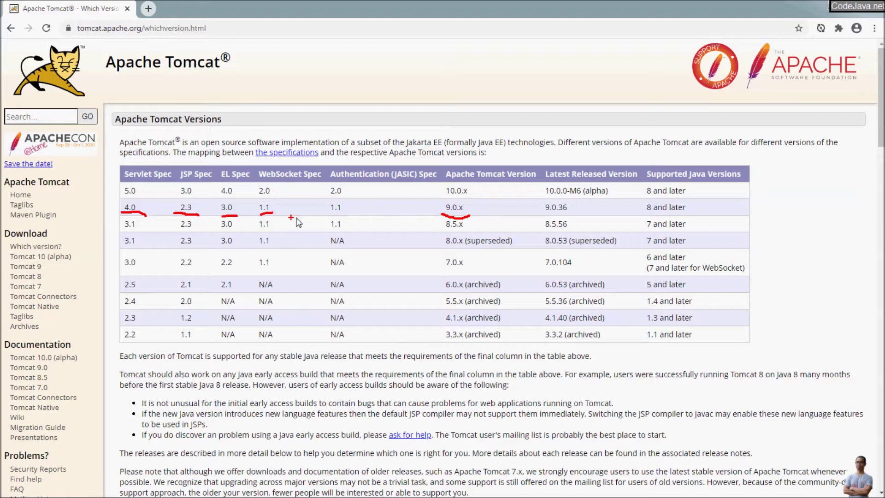
{"action": "left_click_drag", "start_coordinate": [330, 215], "coordinate": [350, 216]}
{"action": "key", "text": "Escape"}
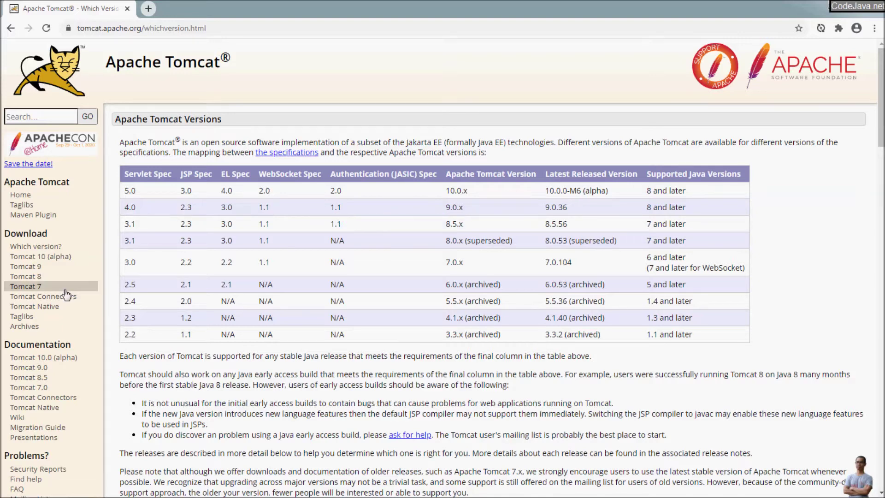
{"action": "left_click", "coordinate": [28, 269]}
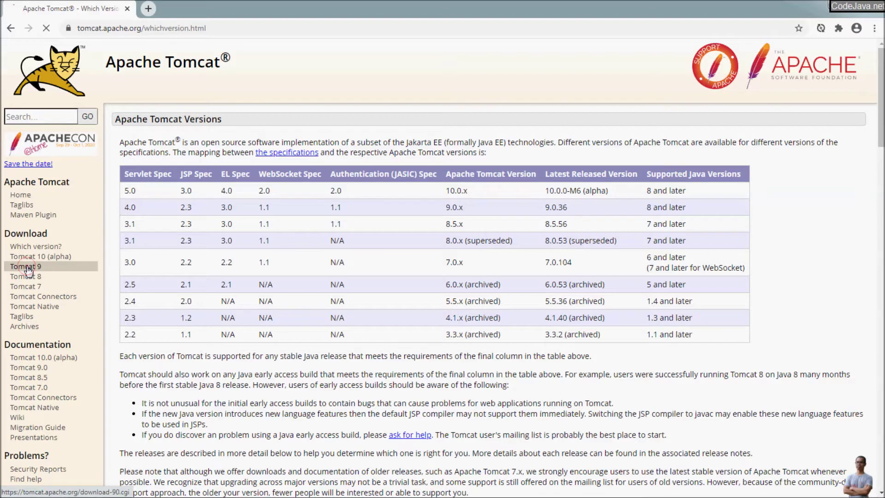
Download the Tomcat 9.0.36 32-bit/64-bit Windows Service Installer and show it in its folder
{"action": "scroll", "coordinate": [417, 308], "scroll_direction": "down", "scroll_amount": 3}
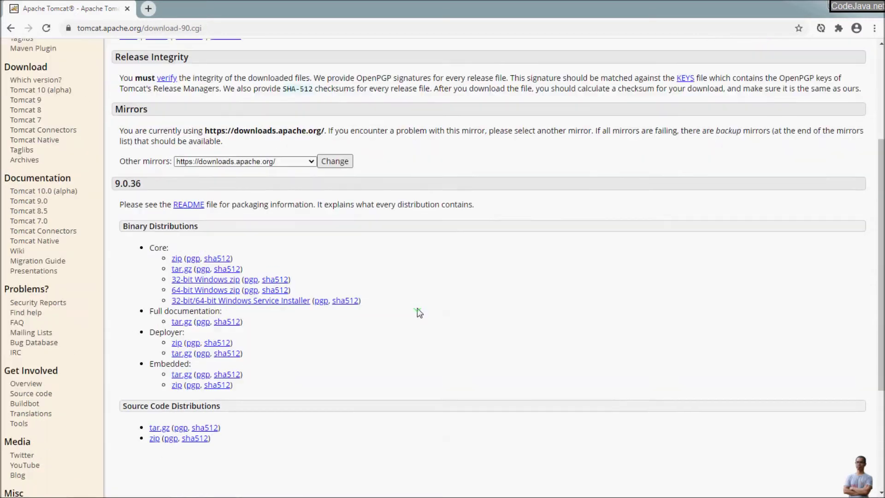
{"action": "scroll", "coordinate": [417, 318], "scroll_direction": "down", "scroll_amount": 3}
{"action": "scroll", "coordinate": [257, 261], "scroll_direction": "up", "scroll_amount": 3}
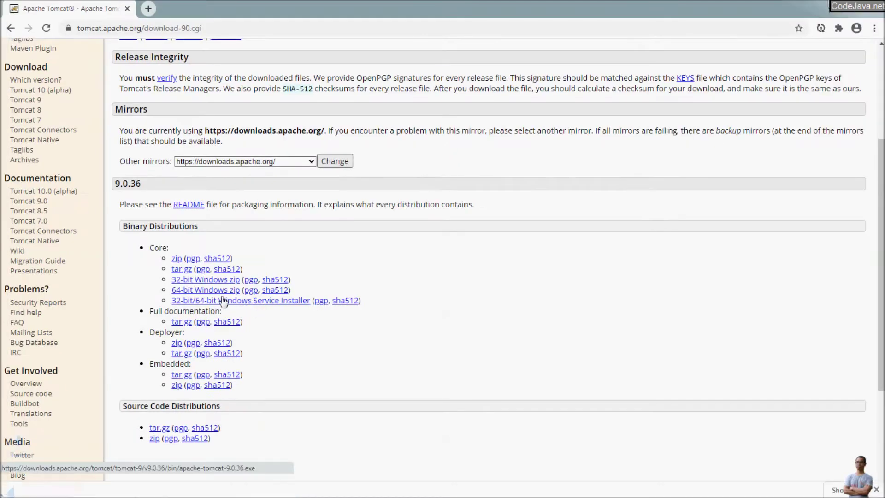
{"action": "left_click", "coordinate": [223, 301]}
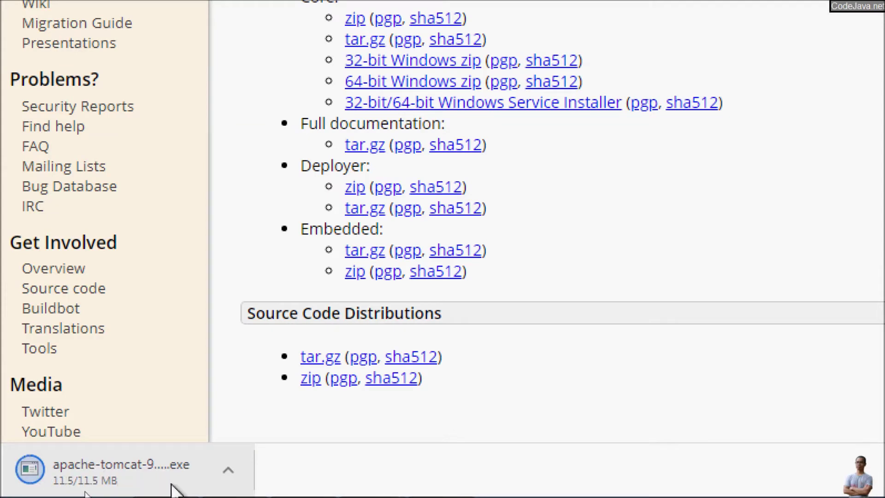
{"action": "left_click", "coordinate": [233, 472]}
{"action": "left_click", "coordinate": [289, 396]}
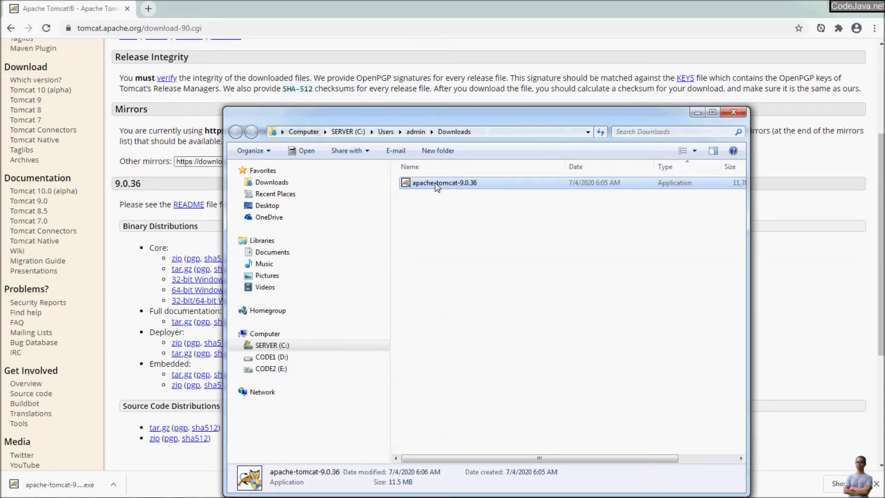
Launch apache-tomcat-9.0.36 from Downloads and continue past the setup Welcome page
{"action": "double_click", "coordinate": [437, 183]}
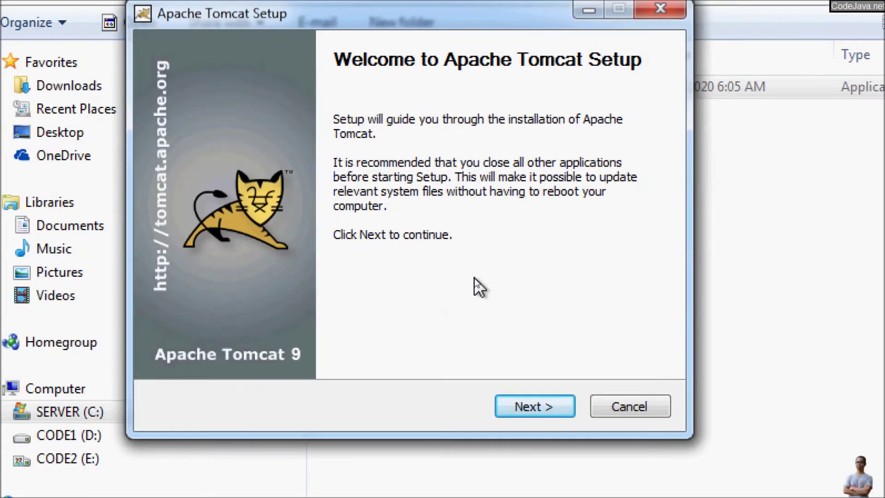
{"action": "left_click", "coordinate": [542, 409]}
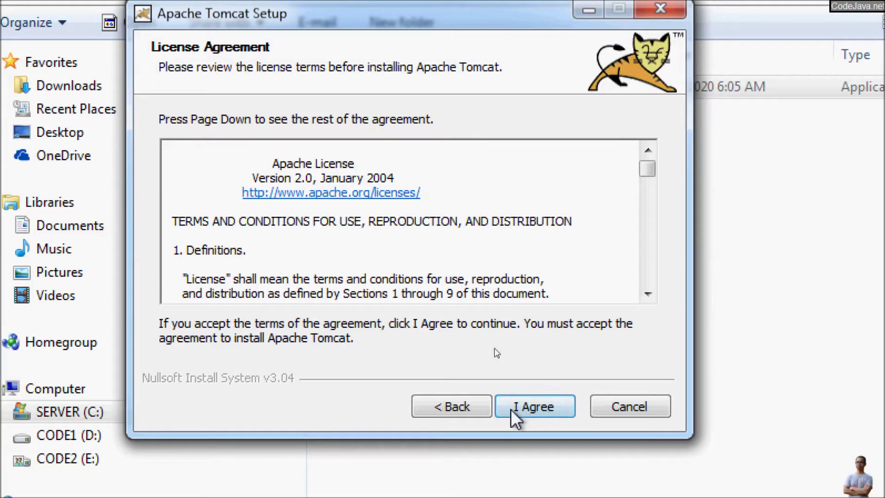
Accept the license agreement and add Host Manager and Examples to the components
{"action": "left_click", "coordinate": [530, 406]}
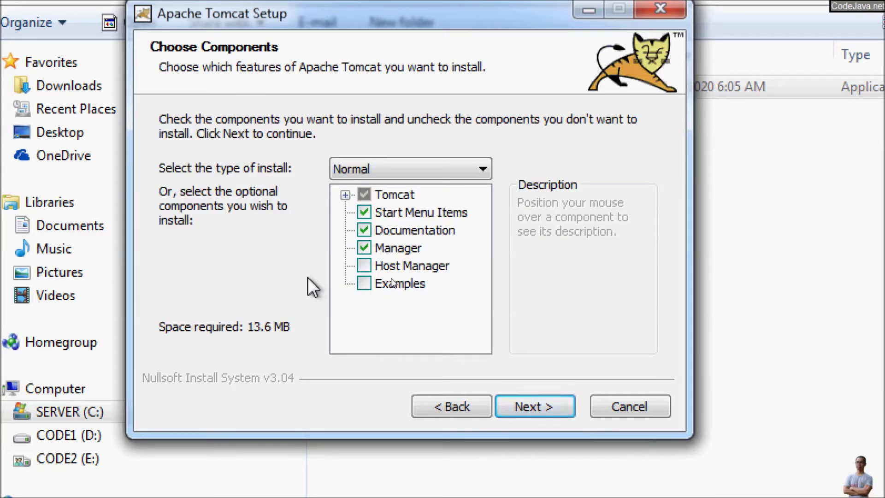
{"action": "mouse_move", "coordinate": [364, 270]}
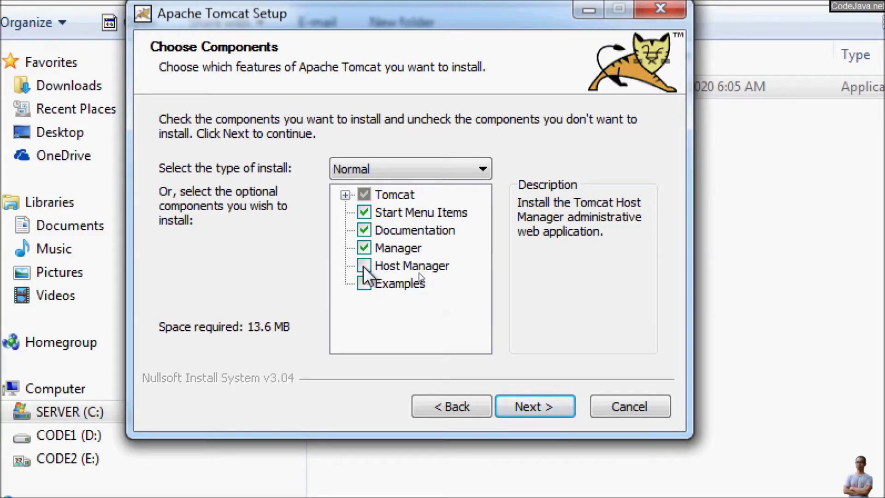
{"action": "left_click", "coordinate": [363, 266]}
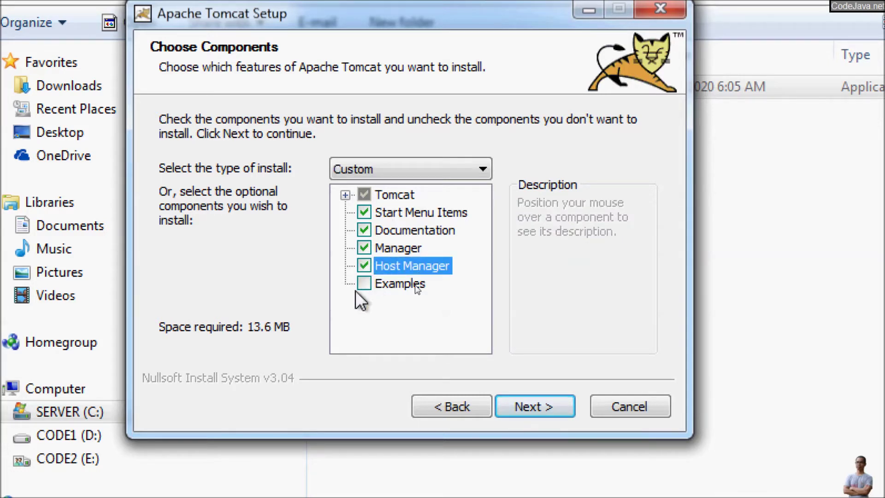
{"action": "left_click", "coordinate": [366, 279]}
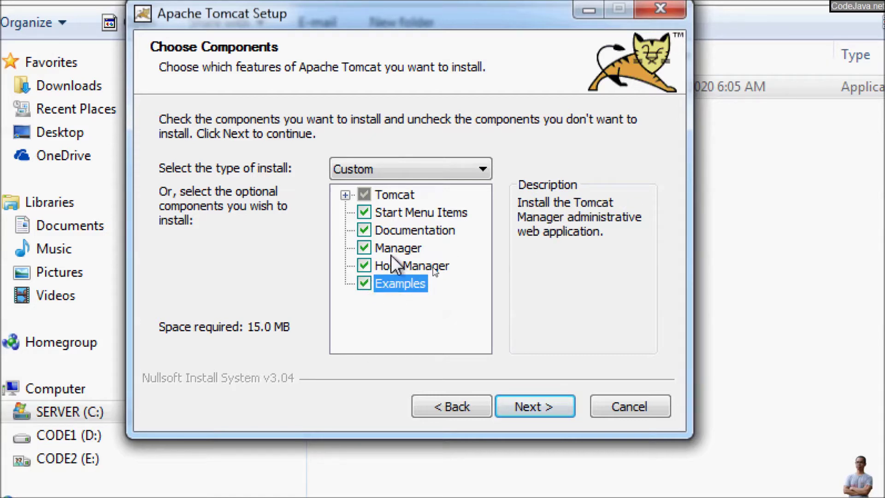
Keep Start Menu Items and Documentation checked for a Full install, then reveal the Windows-service slide bullets
{"action": "left_click", "coordinate": [390, 212]}
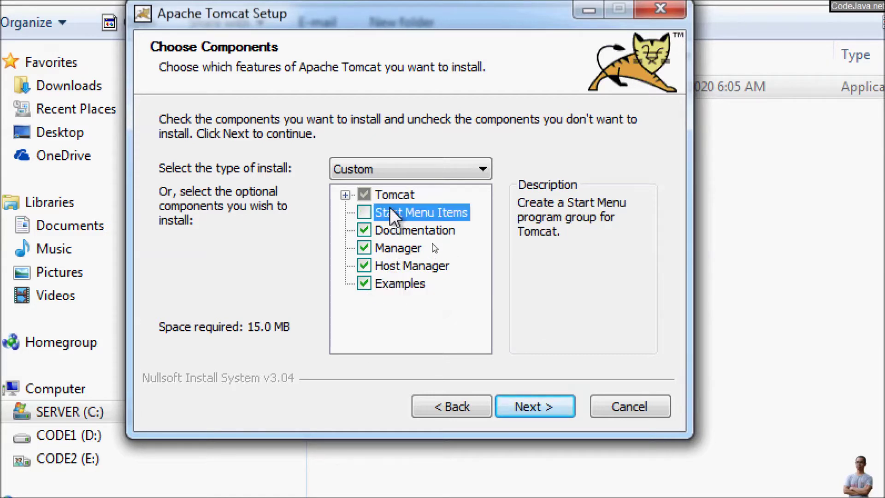
{"action": "left_click", "coordinate": [415, 231]}
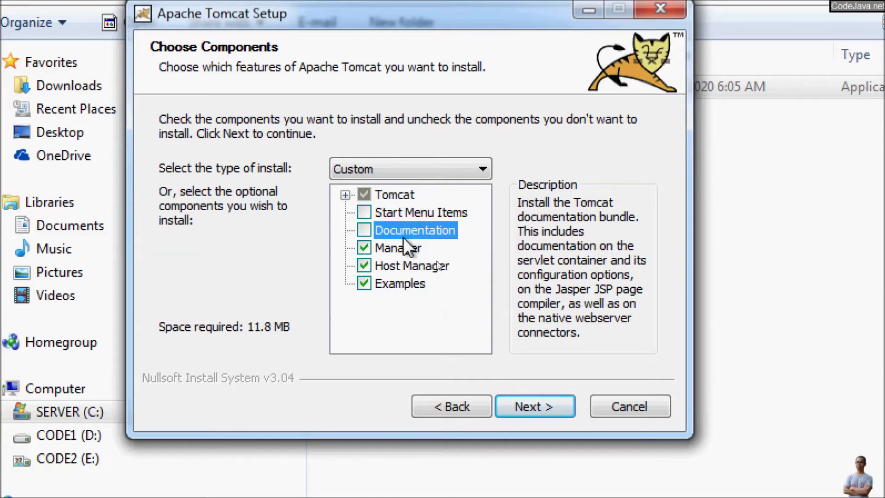
{"action": "left_click", "coordinate": [364, 212]}
{"action": "left_click", "coordinate": [364, 230]}
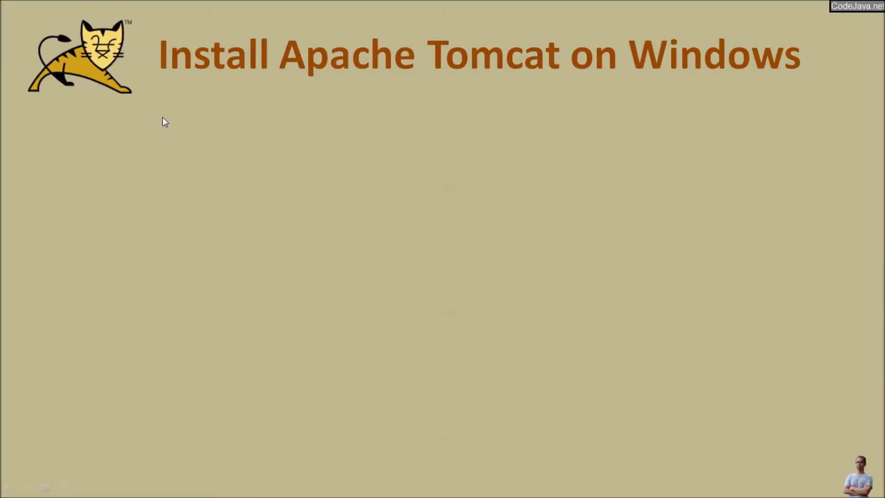
{"action": "left_click", "coordinate": [163, 117]}
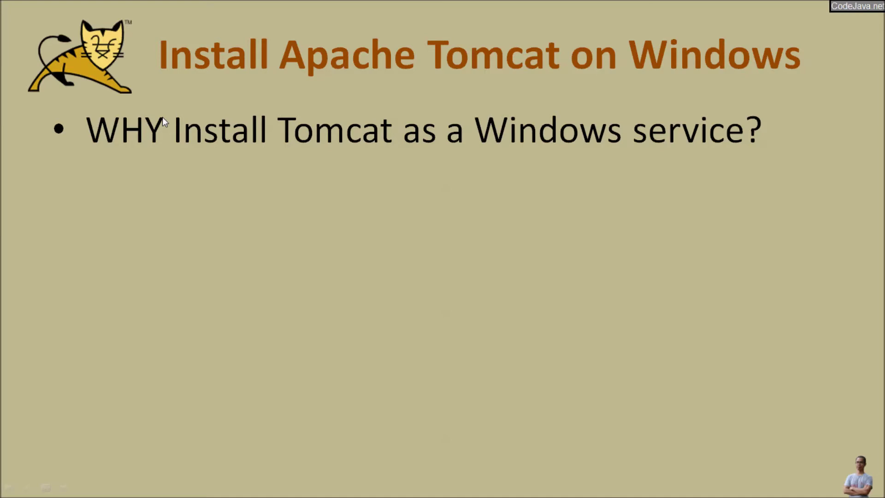
{"action": "left_click", "coordinate": [163, 117]}
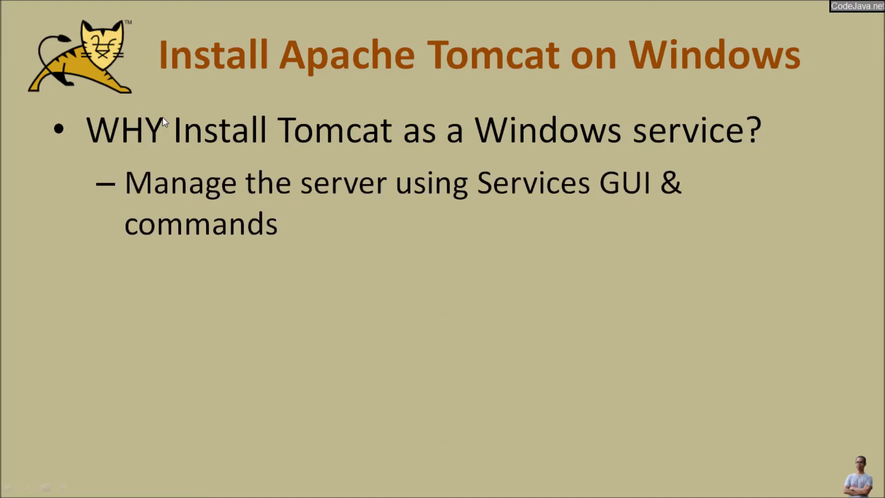
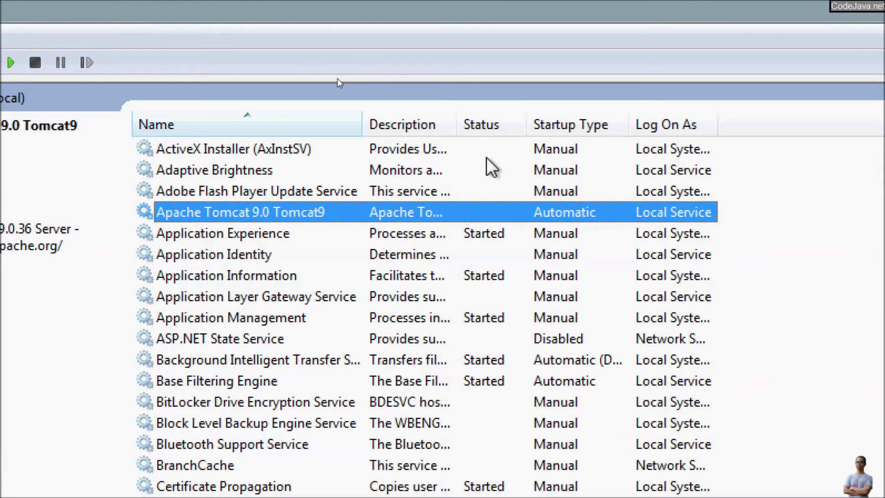
Start the Apache Tomcat 9.0 Tomcat9 service, then open Tomcat Home Page from its Start menu folder
{"action": "right_click", "coordinate": [292, 213]}
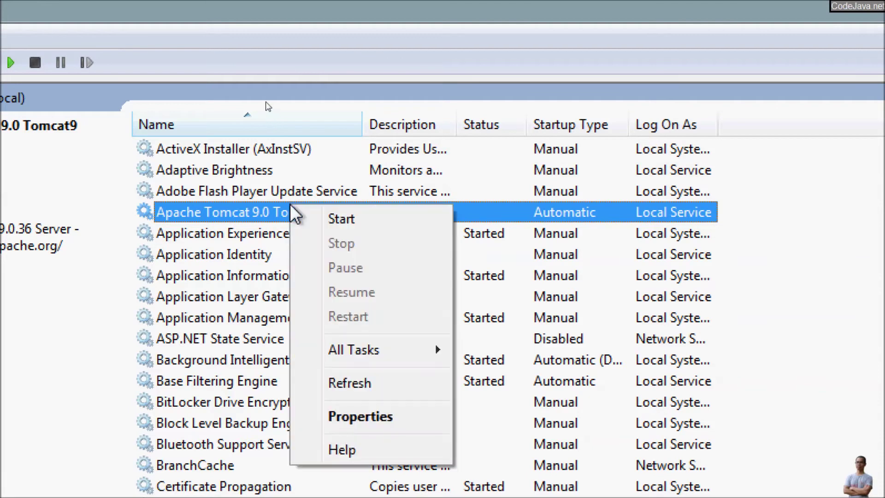
{"action": "left_click", "coordinate": [323, 221]}
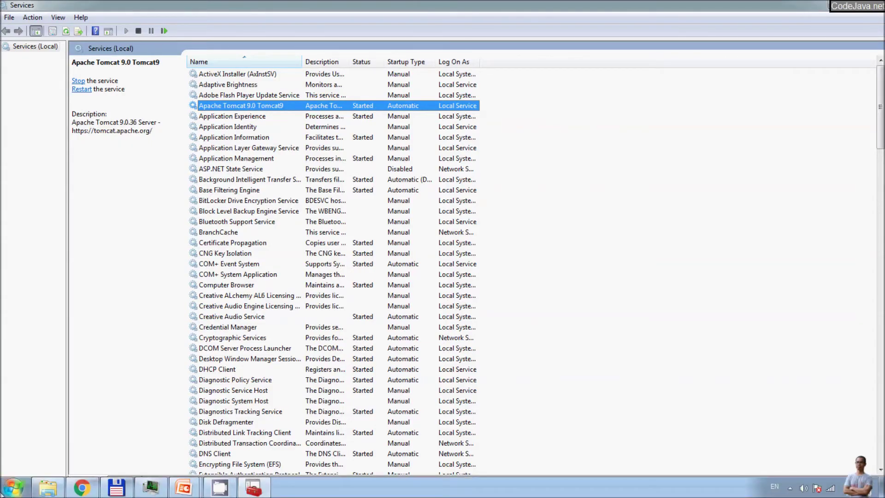
{"action": "left_click", "coordinate": [6, 492]}
{"action": "left_click", "coordinate": [33, 437]}
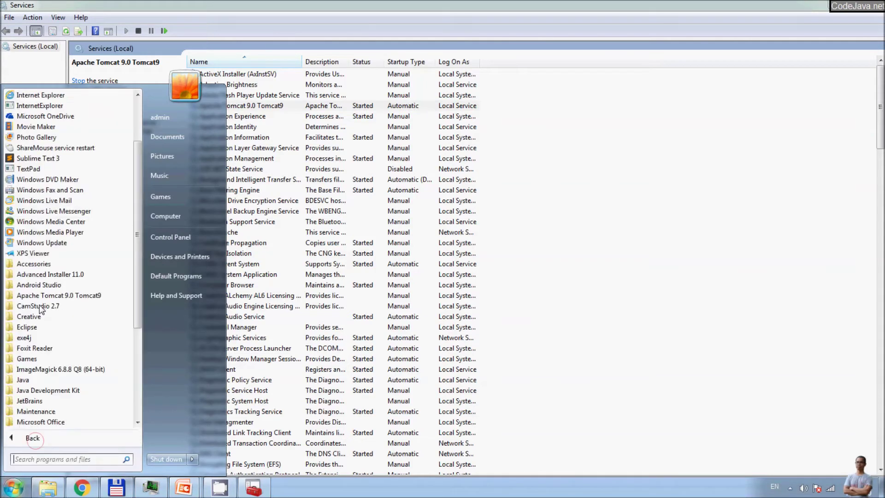
{"action": "left_click", "coordinate": [44, 296]}
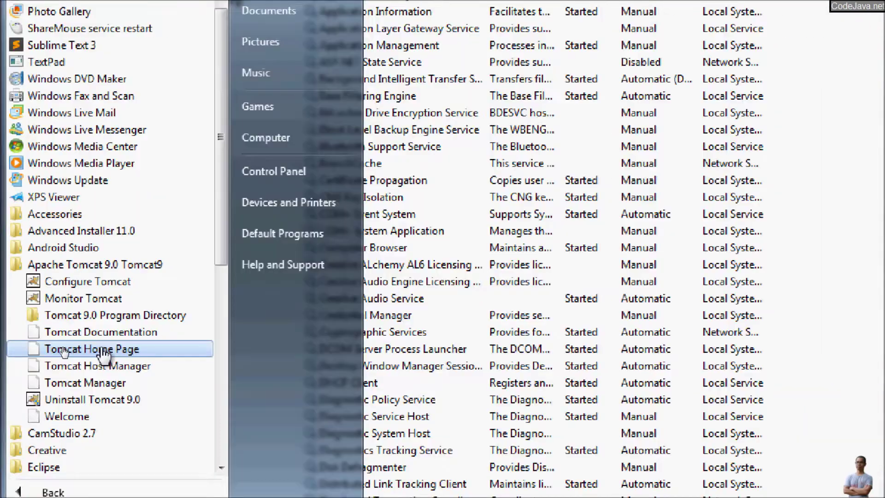
{"action": "left_click", "coordinate": [129, 350]}
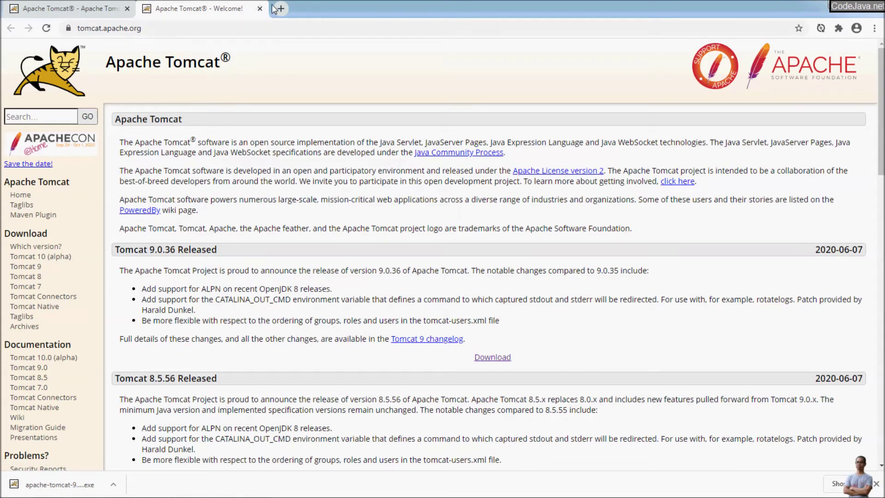
{"action": "left_click", "coordinate": [260, 9]}
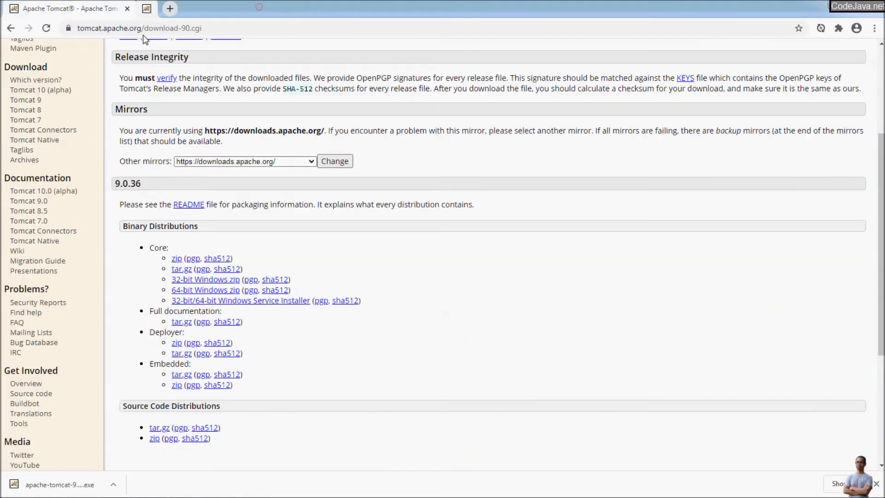
{"action": "left_click", "coordinate": [149, 11]}
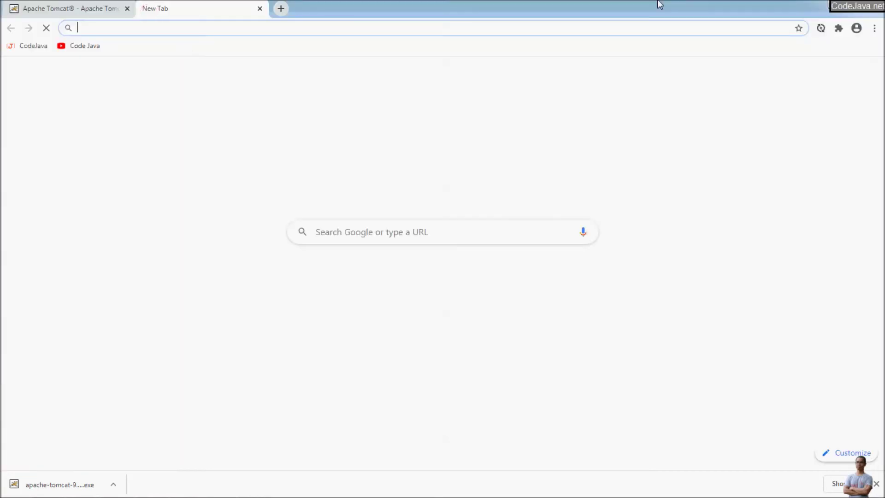
{"action": "left_click", "coordinate": [852, 6]}
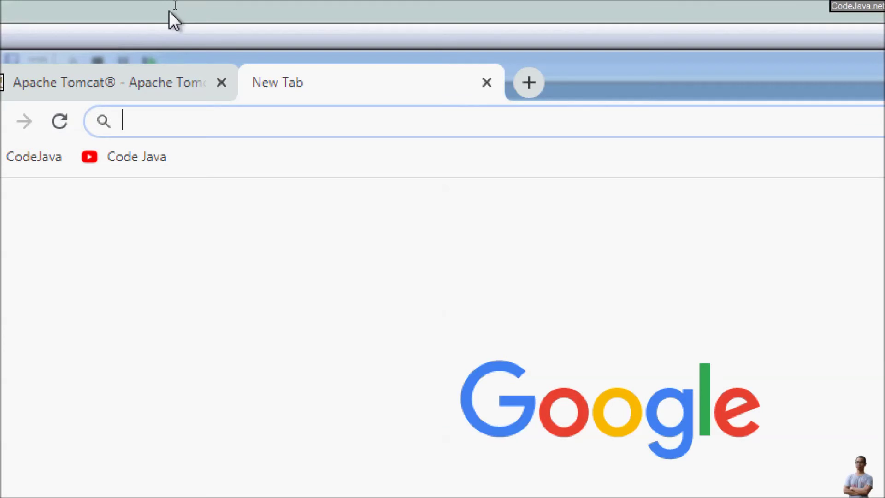
{"action": "type", "text": "http"}
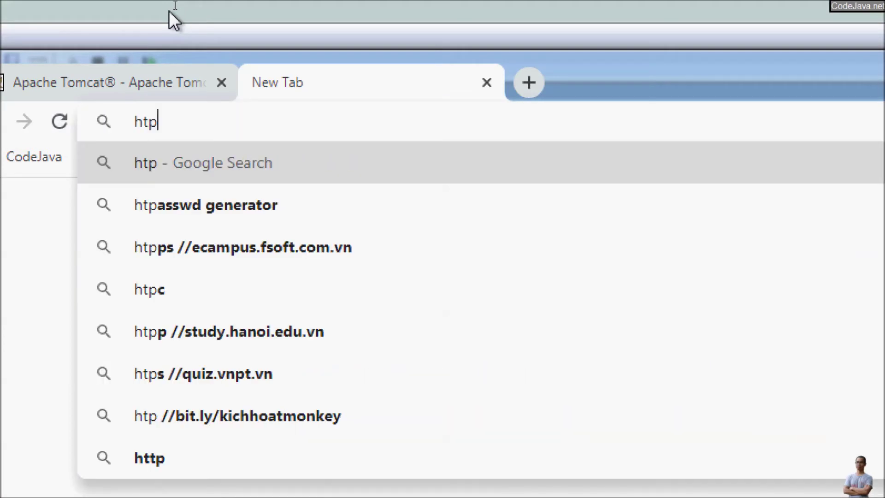
{"action": "type", "text": ":/"}
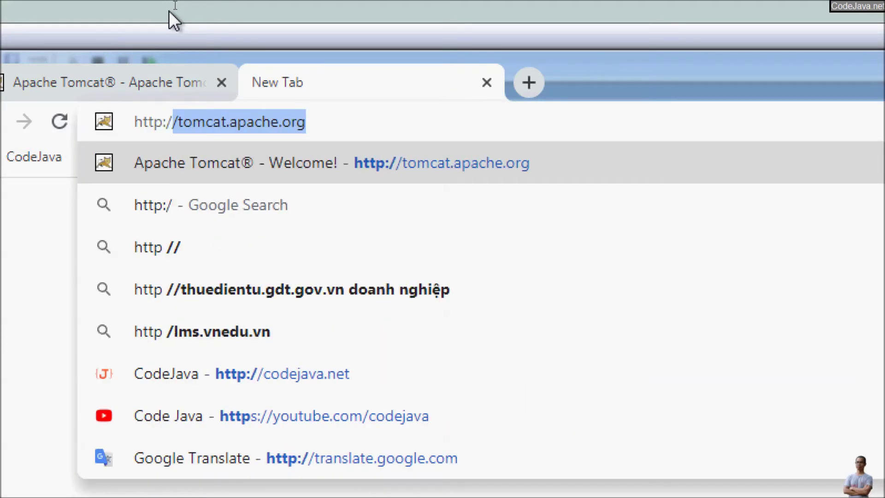
{"action": "type", "text": "/localhost:8080"}
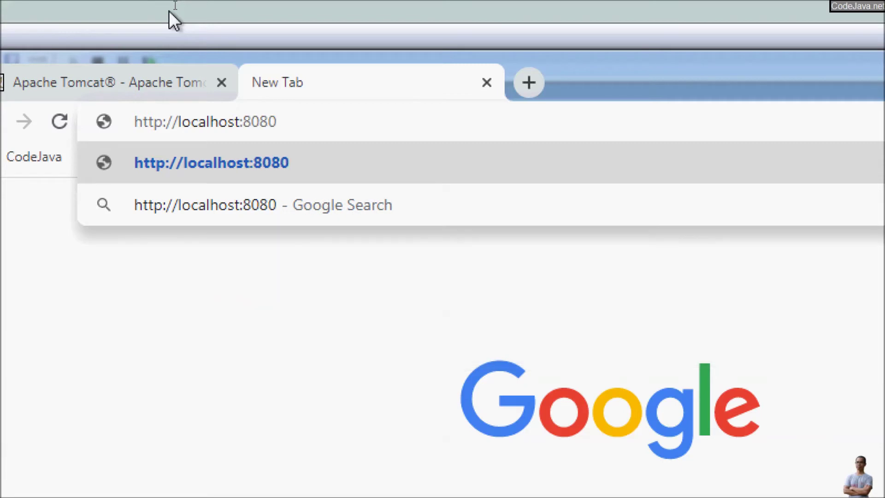
{"action": "key", "text": "Return"}
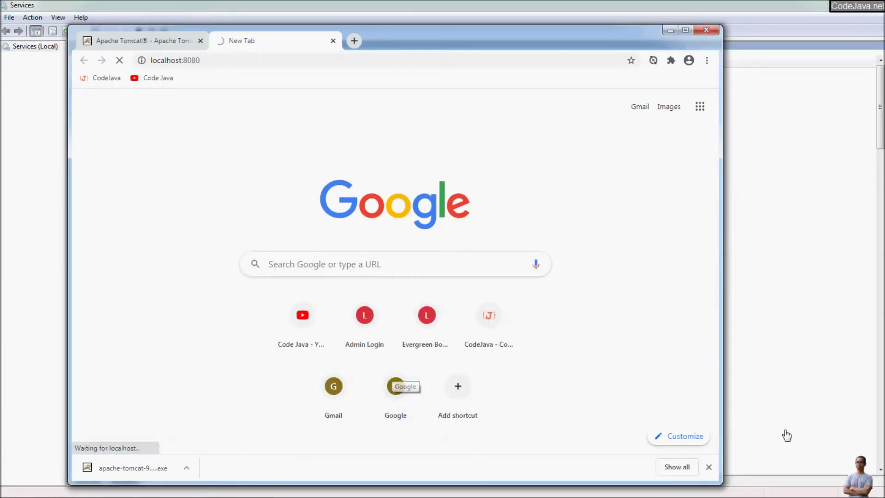
{"action": "left_click", "coordinate": [709, 467]}
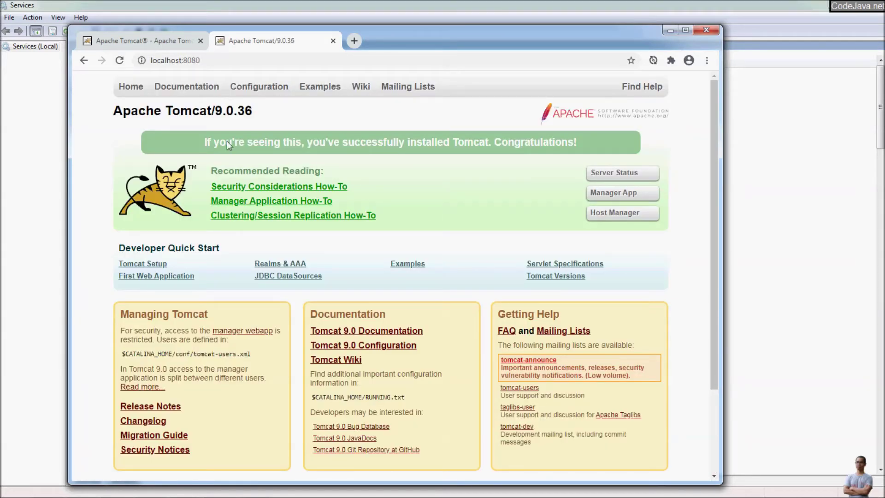
{"action": "left_click", "coordinate": [686, 30]}
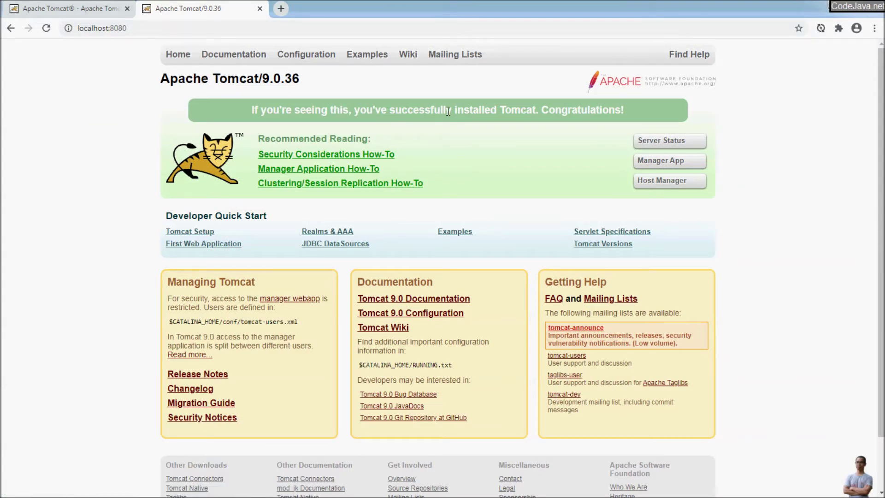
{"action": "left_click_drag", "start_coordinate": [462, 112], "coordinate": [650, 111]}
Sign in to Server Status with the manager username and password, review it, and go back
{"action": "left_click", "coordinate": [837, 144]}
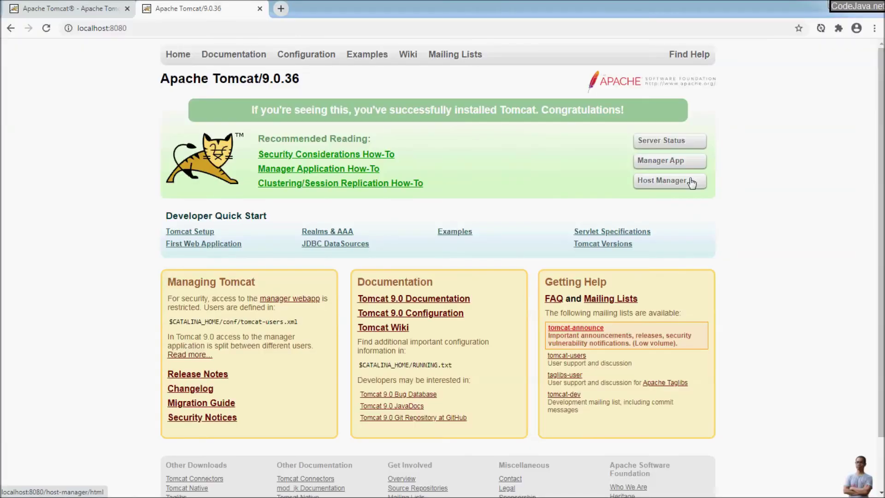
{"action": "left_click", "coordinate": [659, 139]}
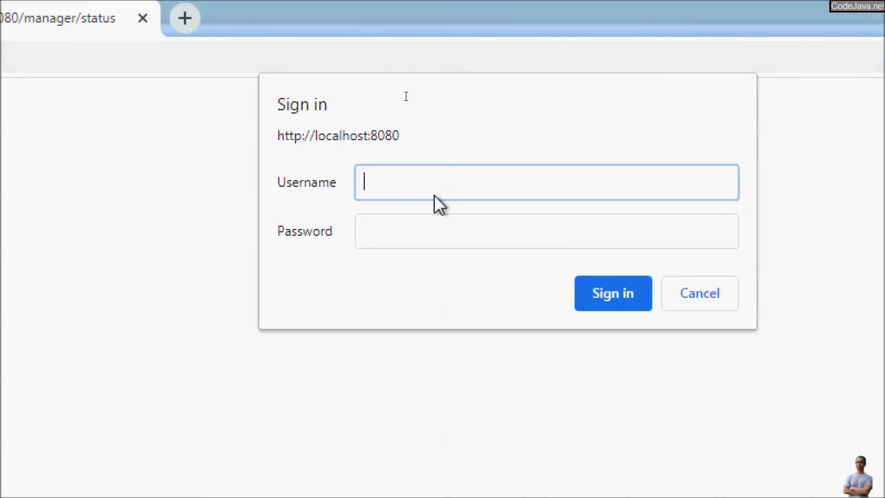
{"action": "type", "text": "admin"}
{"action": "key", "text": "Tab"}
{"action": "type", "text": "admin"}
{"action": "key", "text": "Return"}
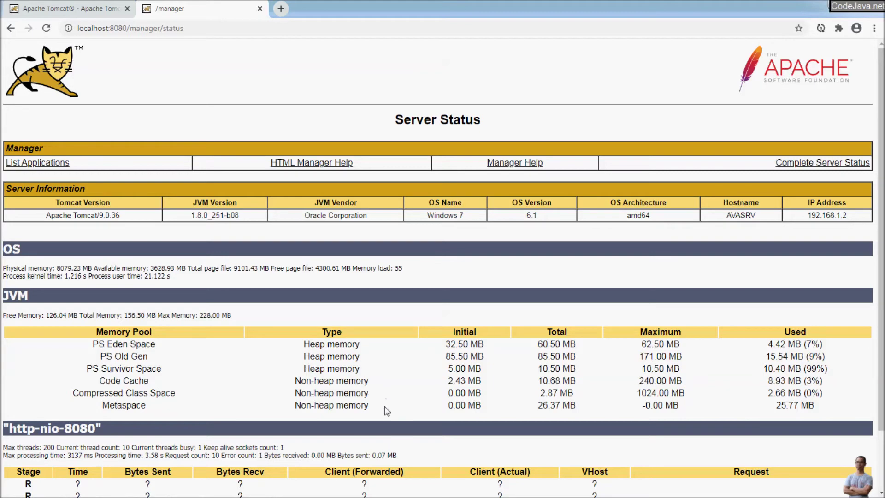
{"action": "scroll", "coordinate": [386, 406], "scroll_direction": "down", "scroll_amount": 3}
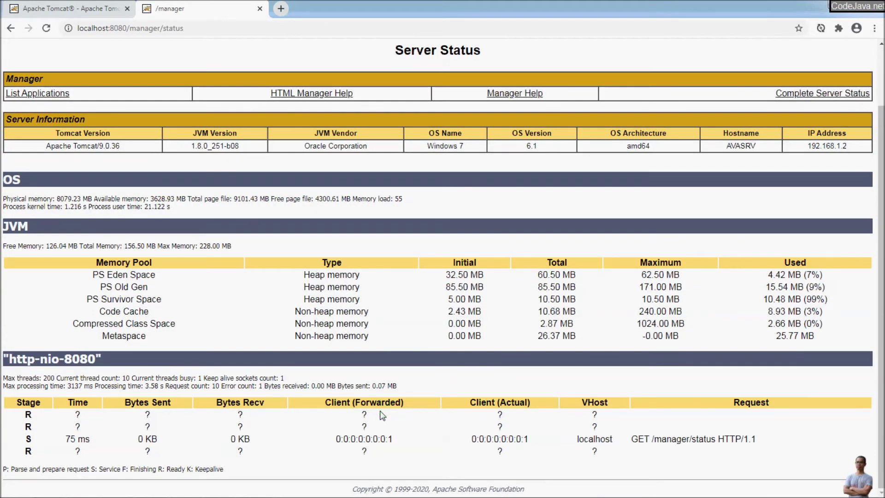
{"action": "scroll", "coordinate": [381, 415], "scroll_direction": "up", "scroll_amount": 3}
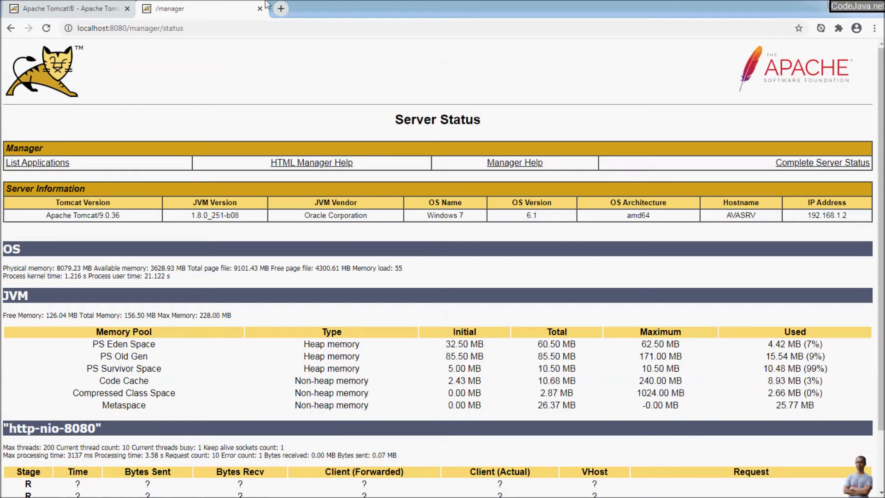
{"action": "left_click", "coordinate": [11, 29]}
Review the running applications in Manager App and return to the Tomcat home page
{"action": "left_click", "coordinate": [667, 165]}
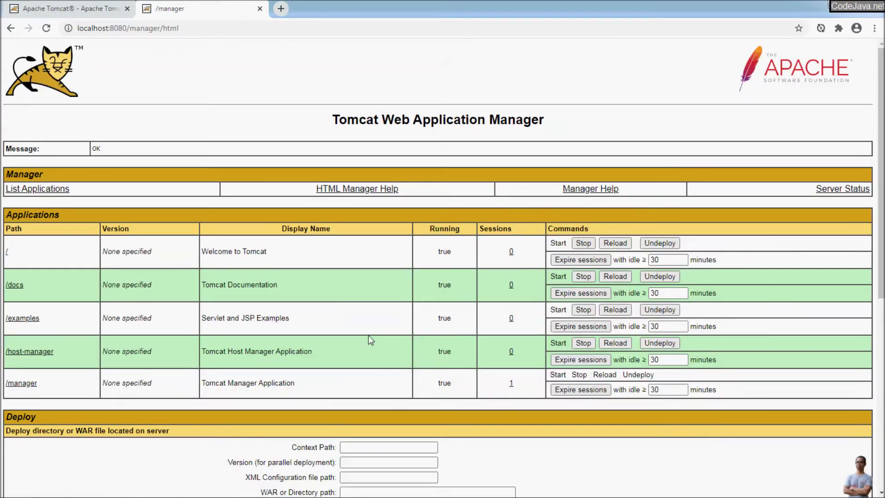
{"action": "scroll", "coordinate": [369, 336], "scroll_direction": "down", "scroll_amount": 2}
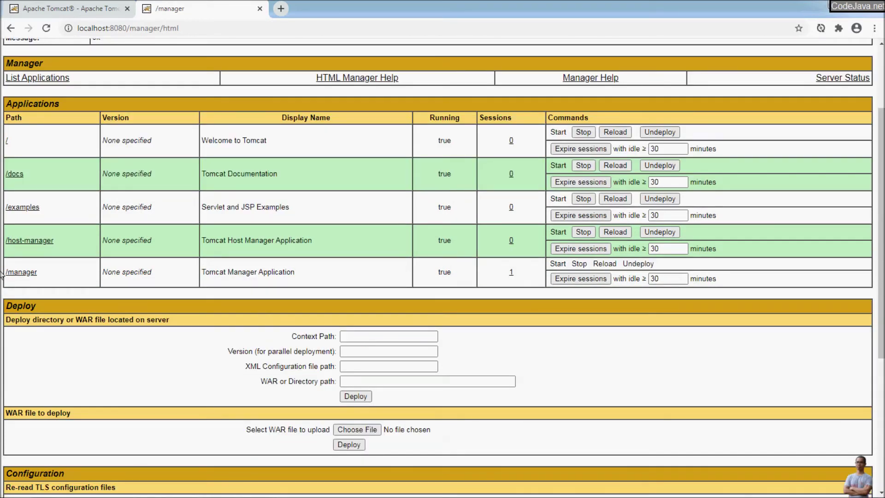
{"action": "scroll", "coordinate": [3, 274], "scroll_direction": "up", "scroll_amount": 2}
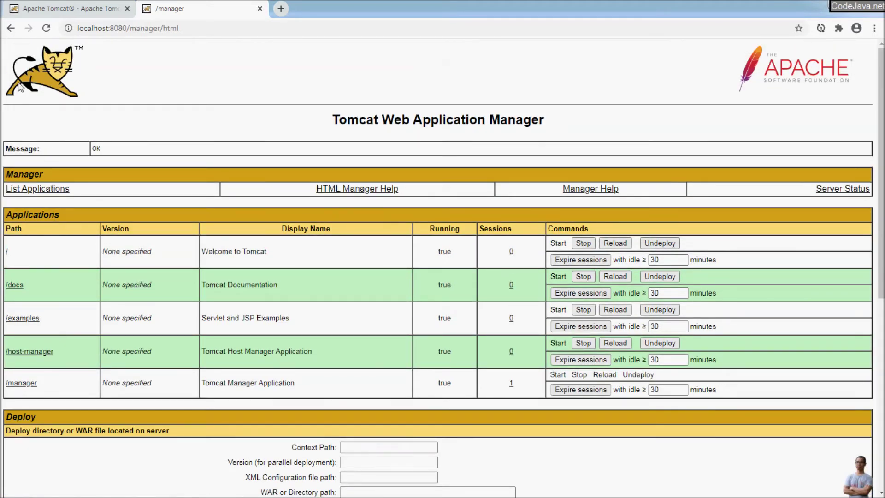
{"action": "left_click", "coordinate": [10, 28]}
Sign in to Host Manager with the manager credentials to view the localhost virtual host
{"action": "left_click", "coordinate": [655, 182]}
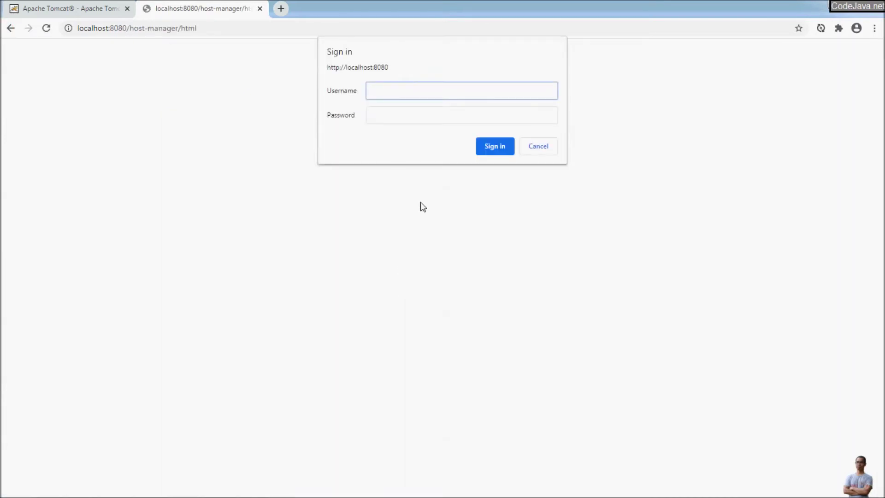
{"action": "type", "text": "admin"}
{"action": "key", "text": "Tab"}
{"action": "type", "text": "a"}
{"action": "key", "text": "Return"}
{"action": "type", "text": "admin"}
{"action": "key", "text": "Tab"}
{"action": "type", "text": "admin"}
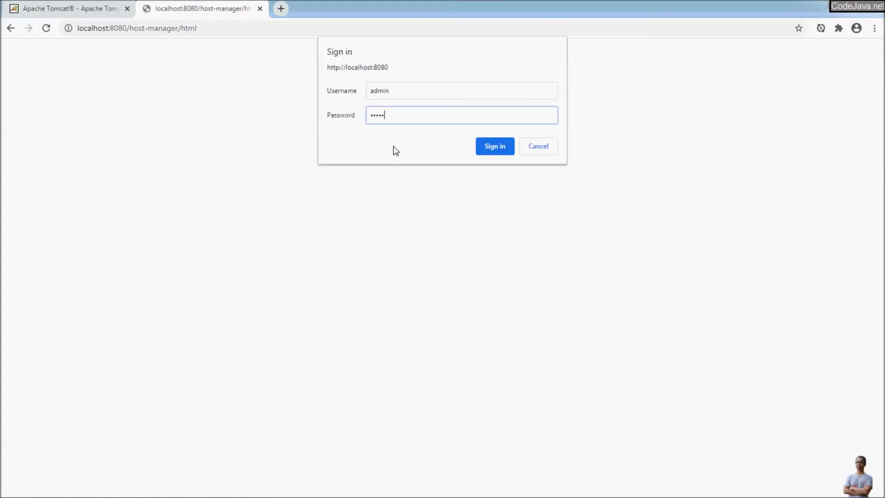
{"action": "key", "text": "Return"}
{"action": "key", "text": "ctrl+minus"}
{"action": "key", "text": "ctrl+minus"}
{"action": "key", "text": "ctrl+minus"}
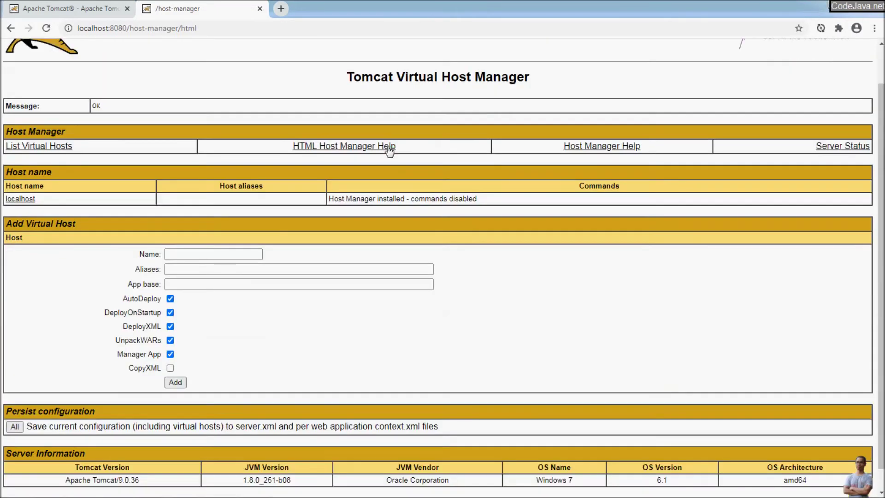
{"action": "key", "text": "ctrl+0"}
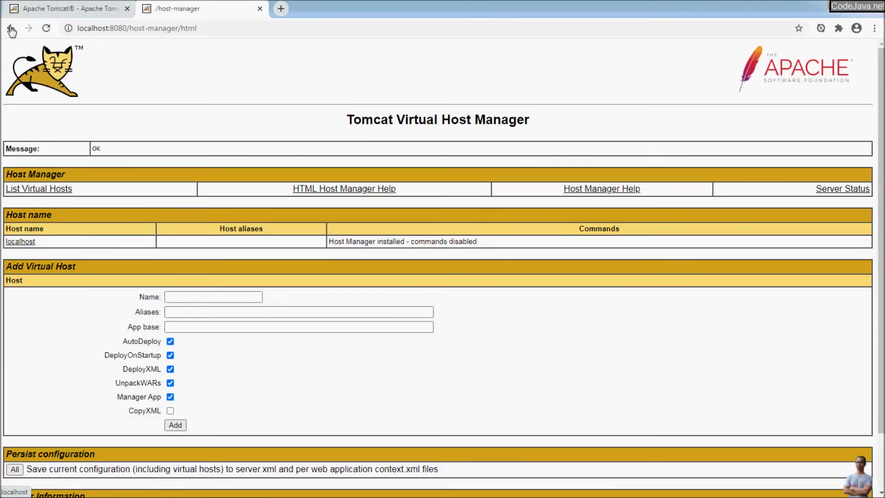
{"action": "left_click", "coordinate": [11, 30]}
{"action": "key", "text": "alt+Tab"}
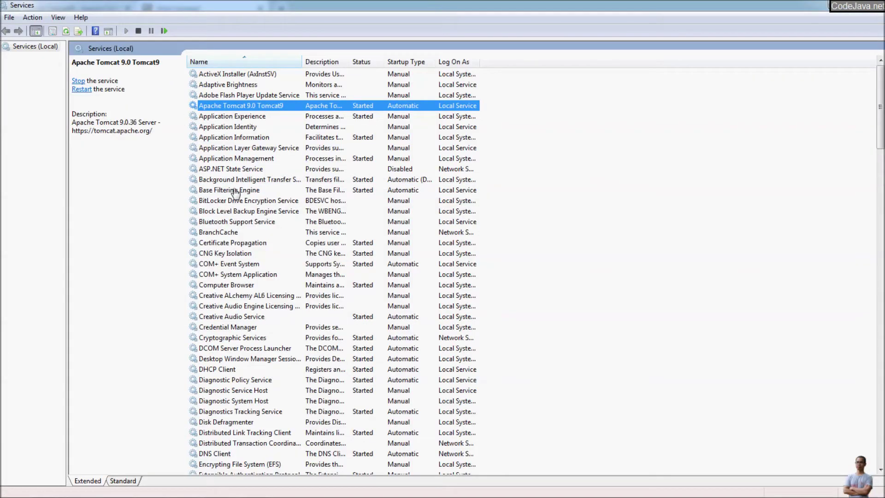
Stop the Apache Tomcat 9.0 Tomcat9 service in Windows Services
{"action": "right_click", "coordinate": [210, 107]}
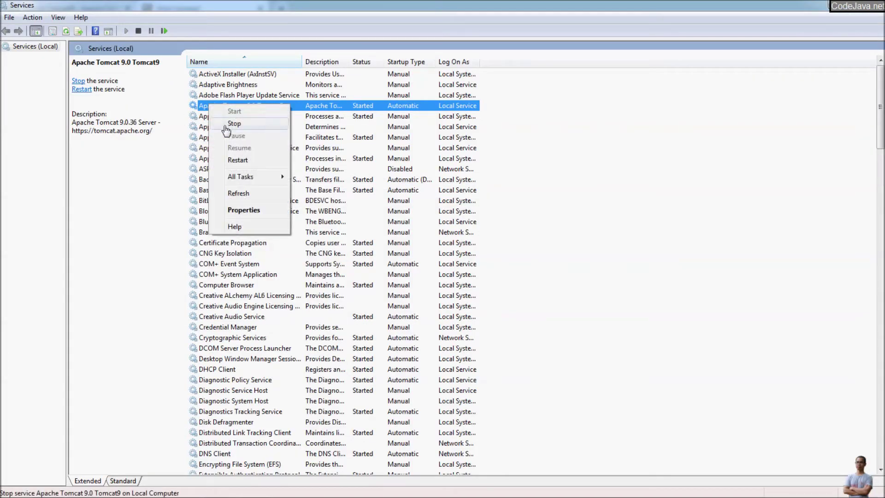
{"action": "left_click", "coordinate": [202, 109]}
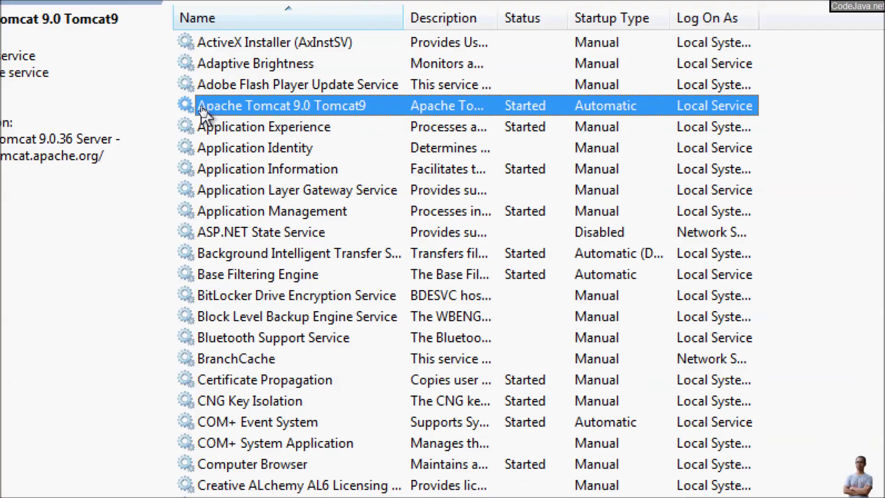
{"action": "right_click", "coordinate": [201, 107]}
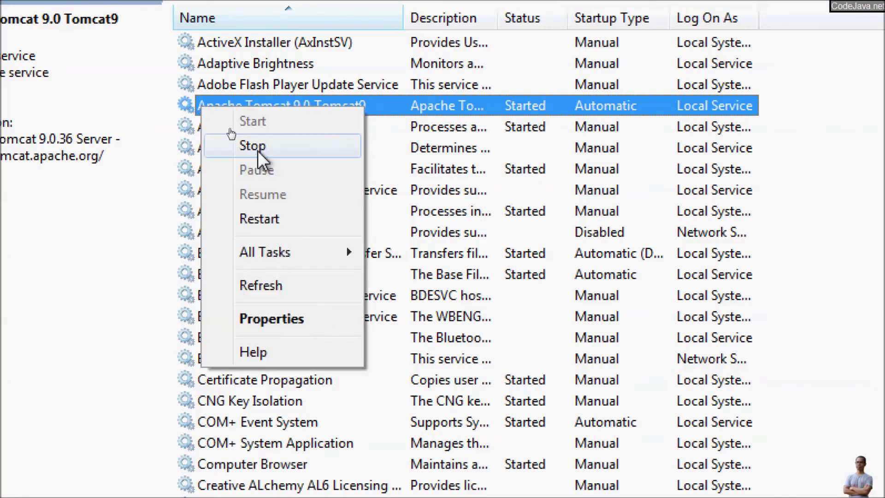
{"action": "left_click", "coordinate": [258, 153]}
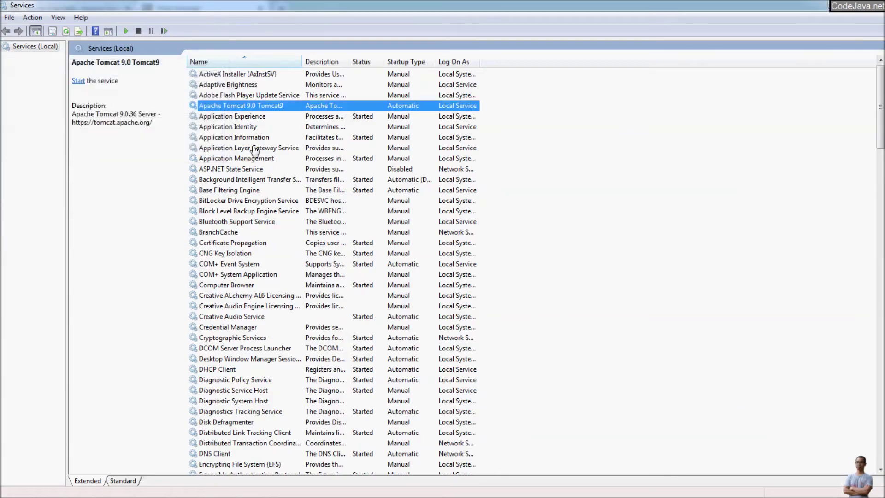
Reload the host-manager page in Chrome to confirm the connection is refused
{"action": "key", "text": "alt+Tab"}
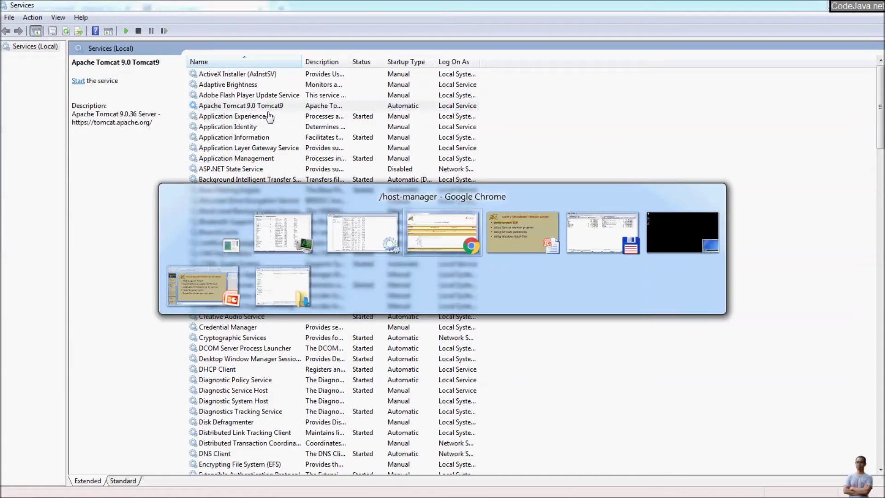
{"action": "key", "text": "alt+Tab"}
{"action": "key", "text": "alt+shift+Tab"}
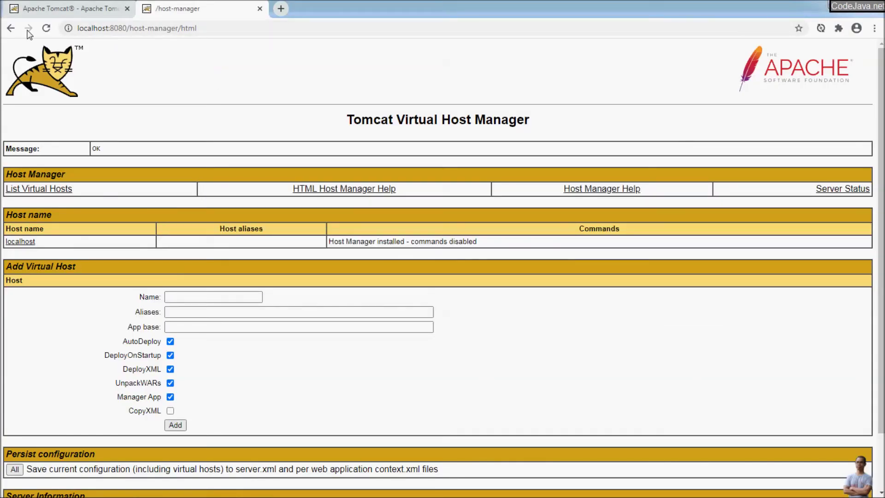
{"action": "key", "text": "F5"}
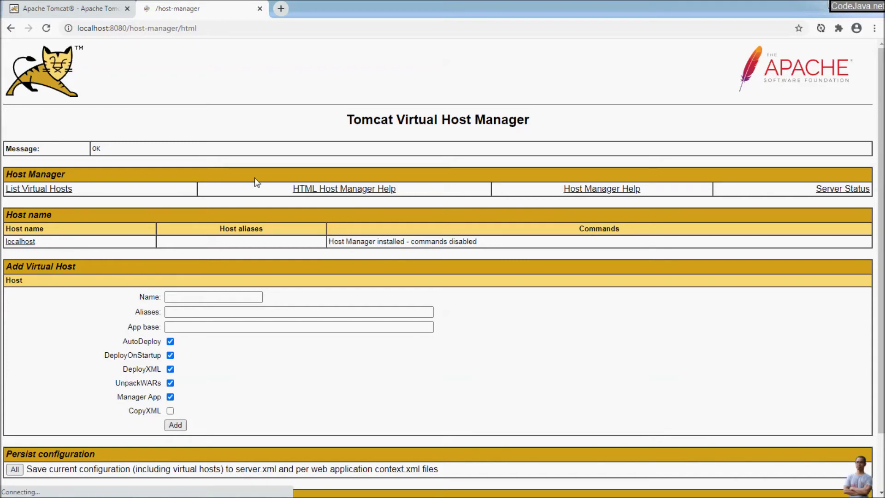
{"action": "left_click", "coordinate": [846, 4]}
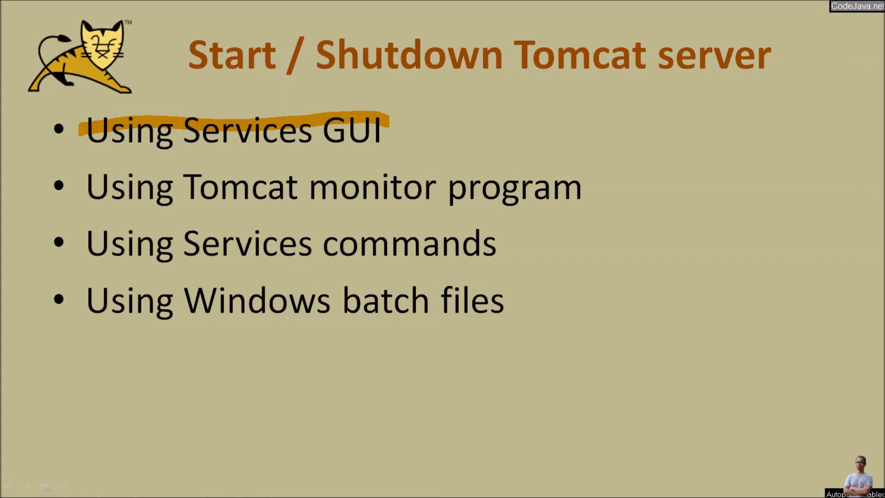
Underline 'Using Tomcat monitor program' on the slide and launch Monitor Tomcat from the Start menu
{"action": "key", "text": "e"}
{"action": "left_click_drag", "start_coordinate": [117, 187], "coordinate": [556, 197]}
{"action": "key", "text": "super"}
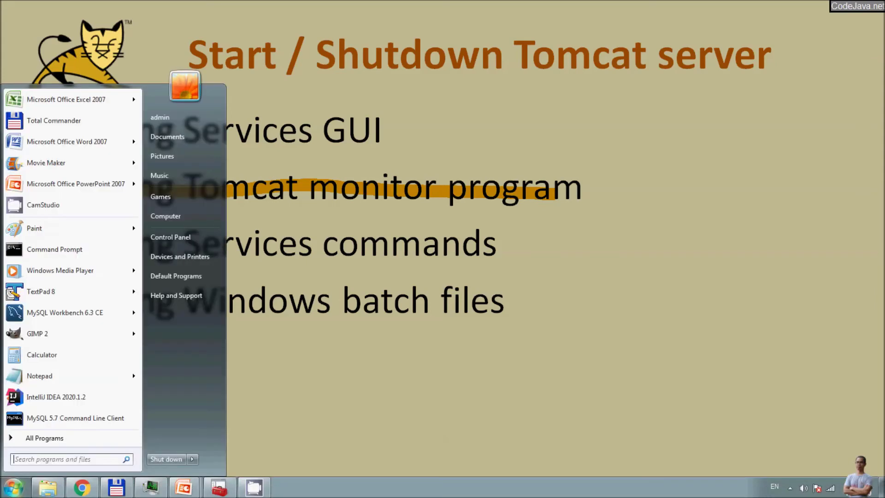
{"action": "left_click", "coordinate": [44, 439]}
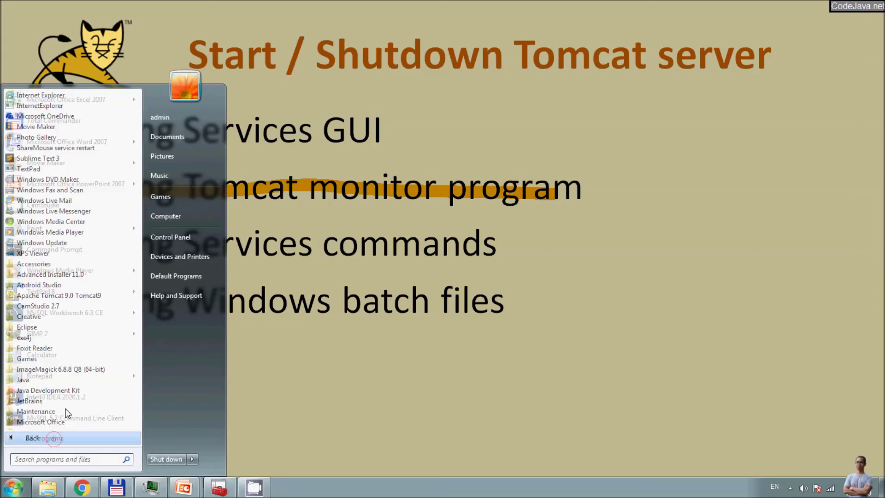
{"action": "left_click", "coordinate": [51, 298]}
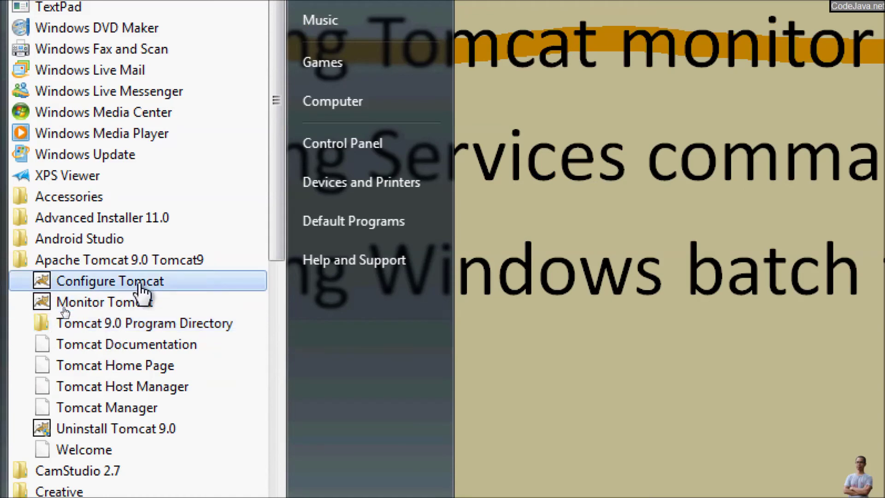
{"action": "left_click", "coordinate": [87, 302]}
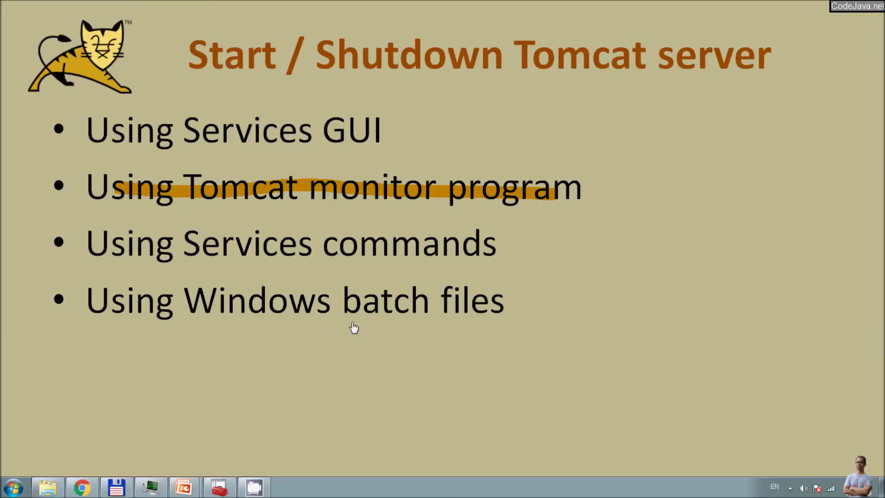
Start the Tomcat9 service from the Tomcat monitor's tray icon menu
{"action": "left_click", "coordinate": [791, 489]}
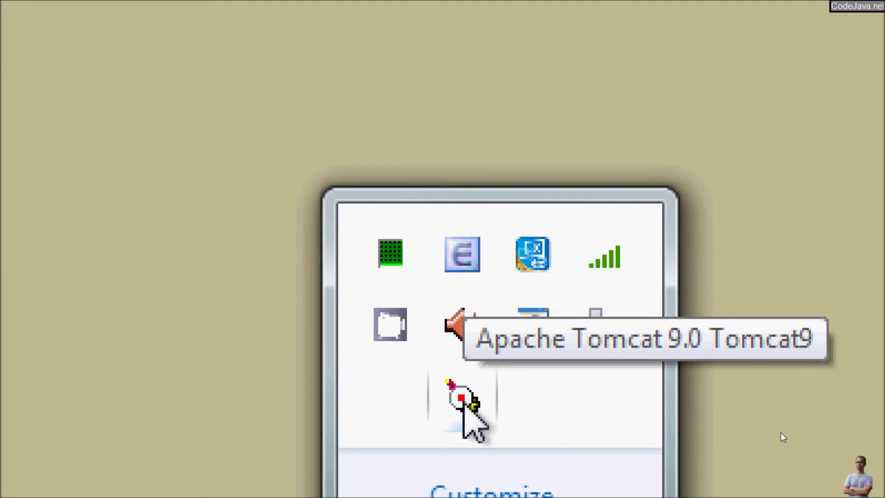
{"action": "right_click", "coordinate": [464, 402]}
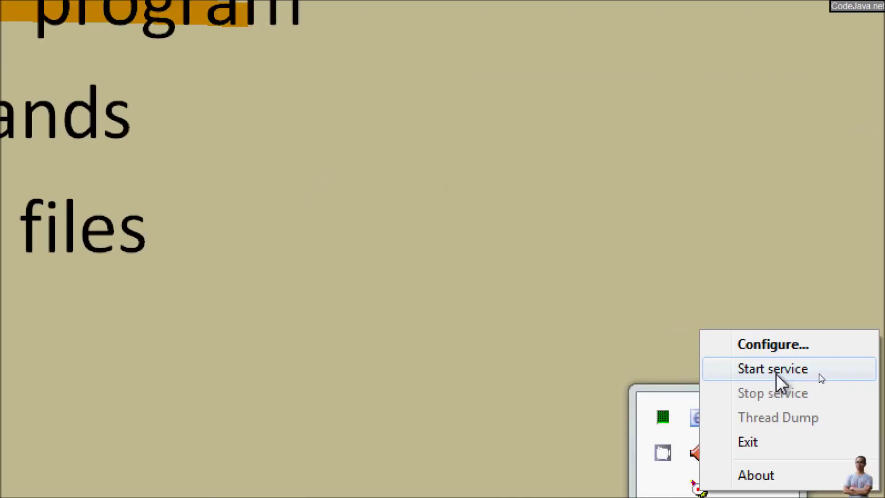
{"action": "left_click", "coordinate": [776, 371]}
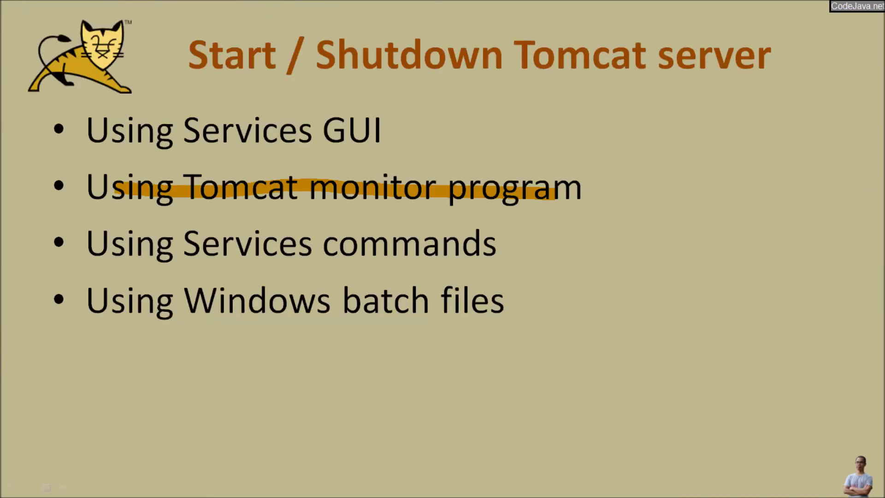
{"action": "key", "text": "super"}
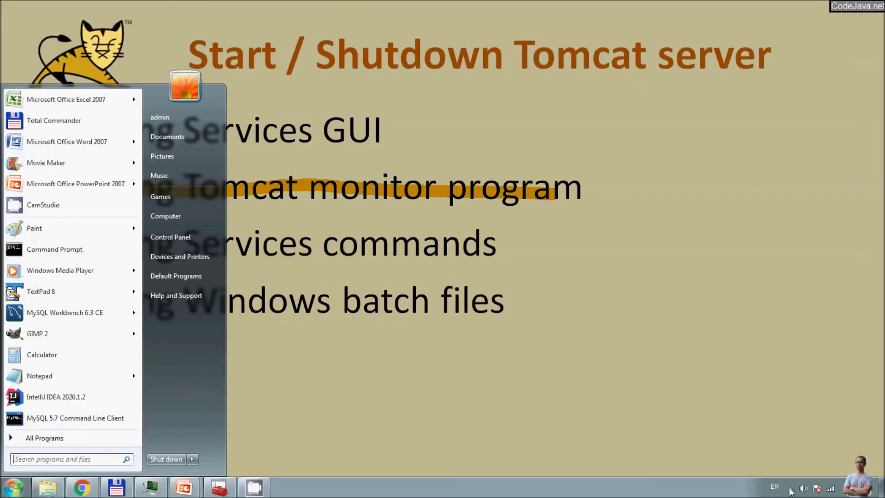
{"action": "left_click", "coordinate": [789, 487]}
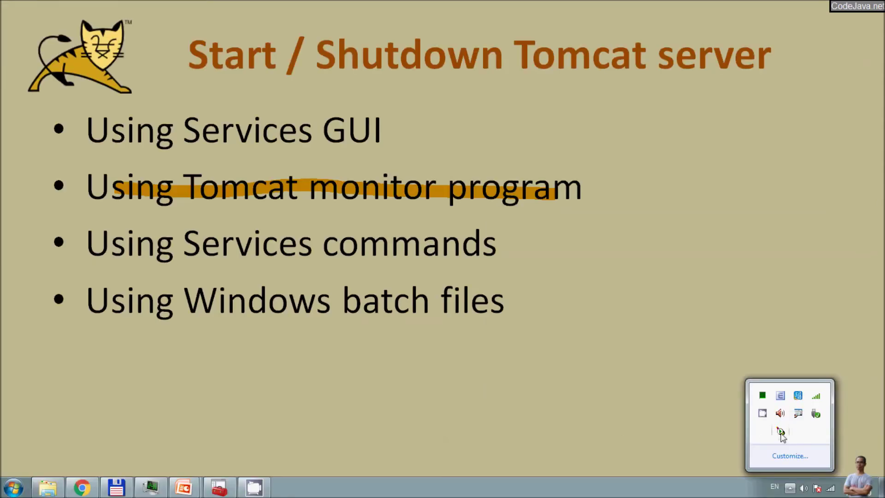
{"action": "right_click", "coordinate": [781, 434]}
{"action": "left_click", "coordinate": [825, 359]}
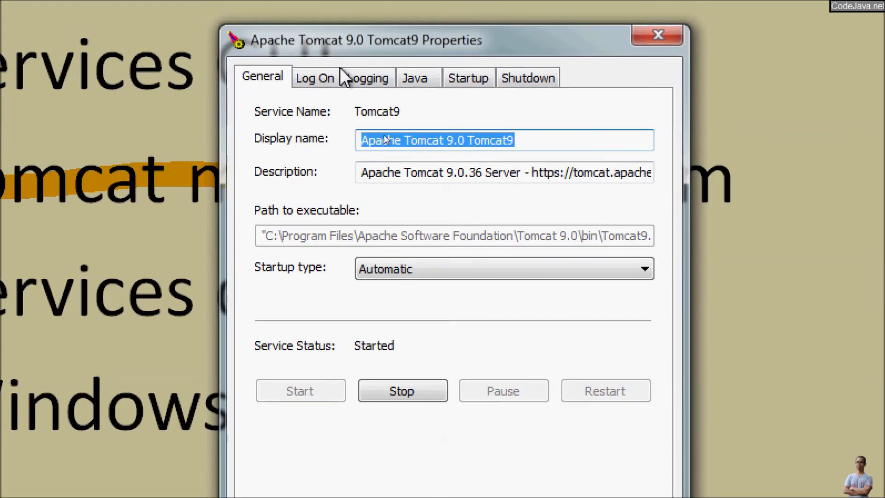
{"action": "left_click", "coordinate": [323, 83]}
{"action": "left_click", "coordinate": [367, 83]}
{"action": "left_click", "coordinate": [413, 82]}
{"action": "left_click", "coordinate": [468, 81]}
{"action": "left_click", "coordinate": [523, 81]}
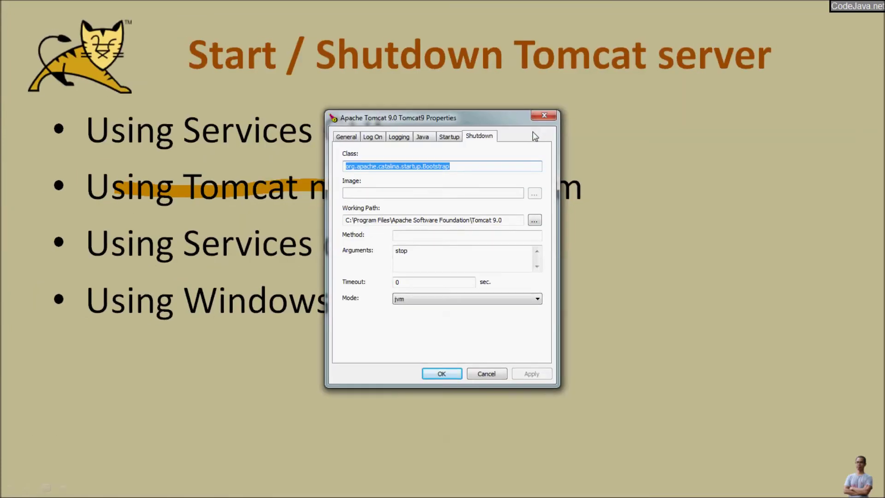
{"action": "left_click", "coordinate": [541, 118]}
{"action": "key", "text": "alt+Tab"}
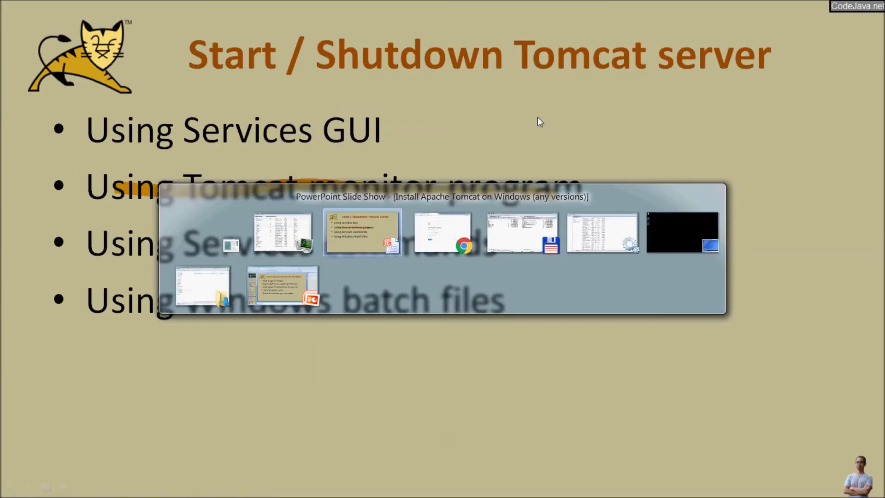
Trim the Chrome address to localhost:8080, load the Tomcat welcome page, and close the older tab
{"action": "key", "text": "alt+Tab"}
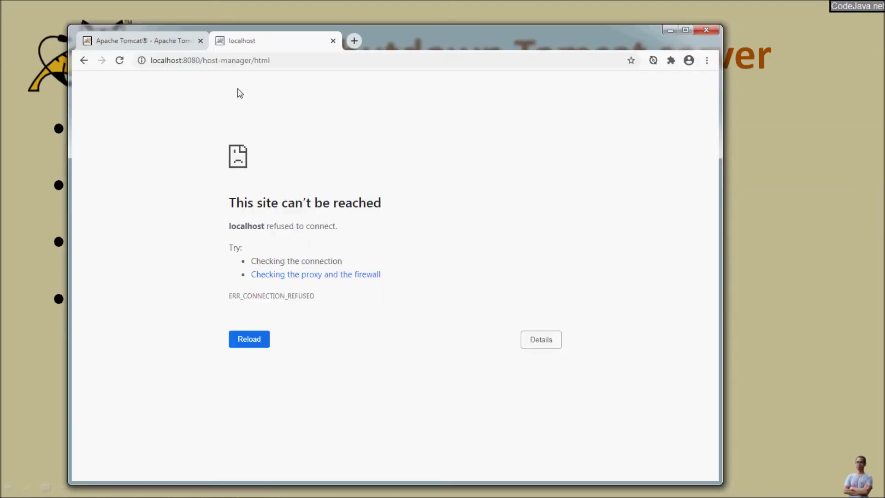
{"action": "left_click", "coordinate": [240, 62]}
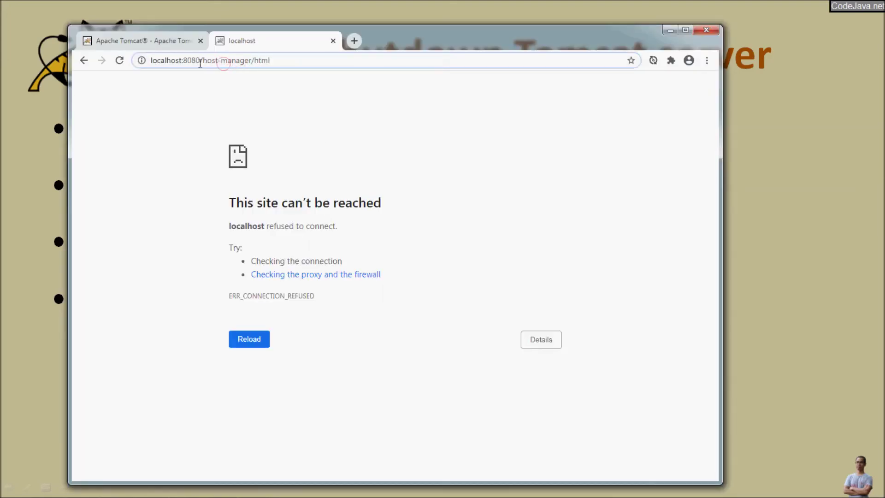
{"action": "left_click_drag", "start_coordinate": [203, 60], "coordinate": [321, 60]}
{"action": "key", "text": "BackSpace"}
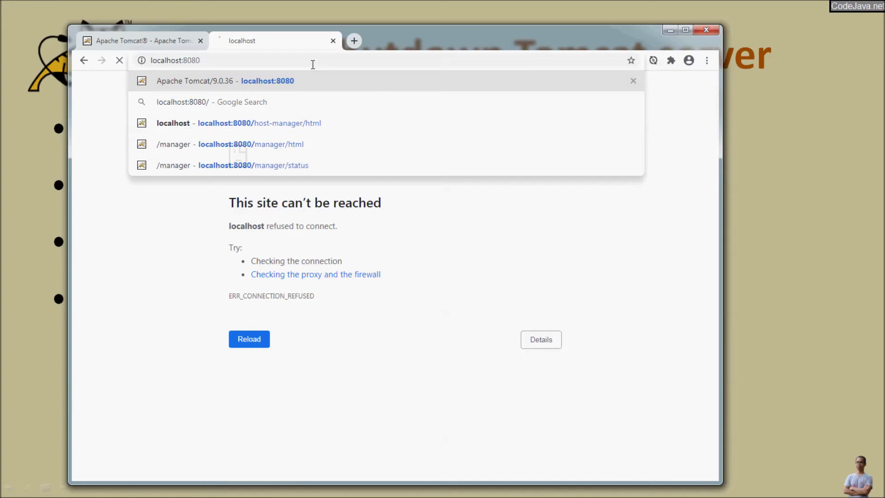
{"action": "key", "text": "Return"}
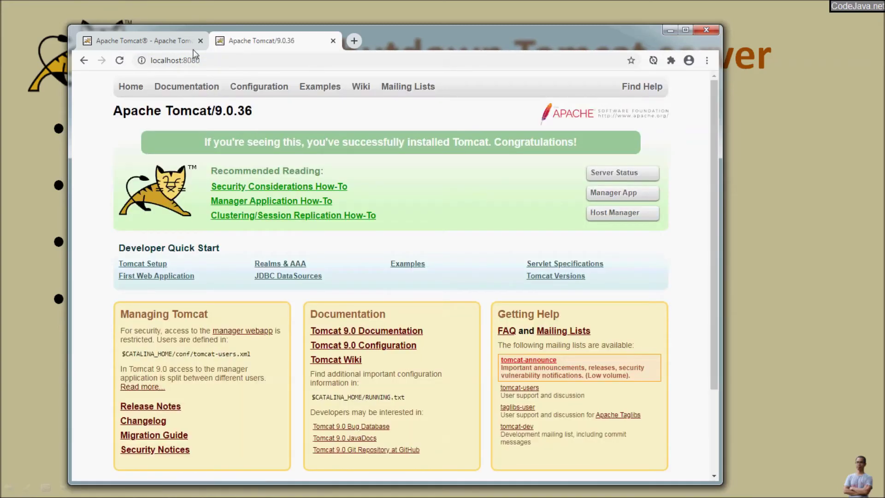
{"action": "left_click", "coordinate": [201, 41]}
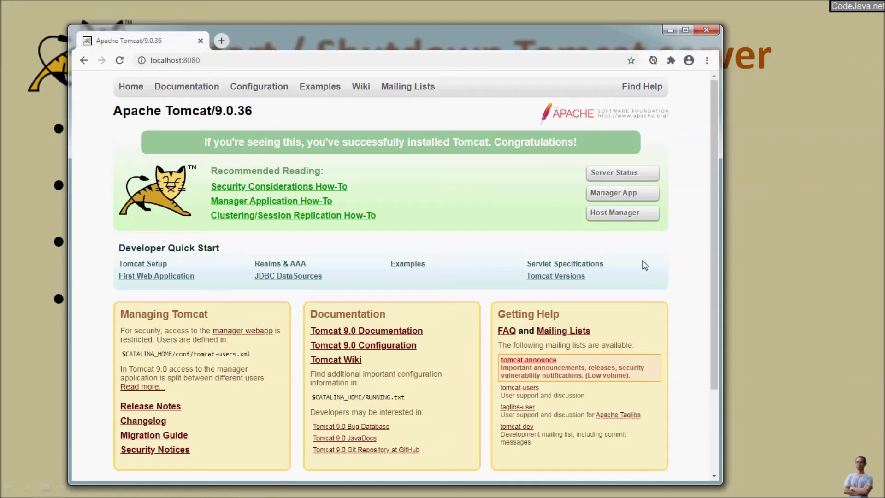
{"action": "scroll", "coordinate": [627, 286], "scroll_direction": "down", "scroll_amount": 4}
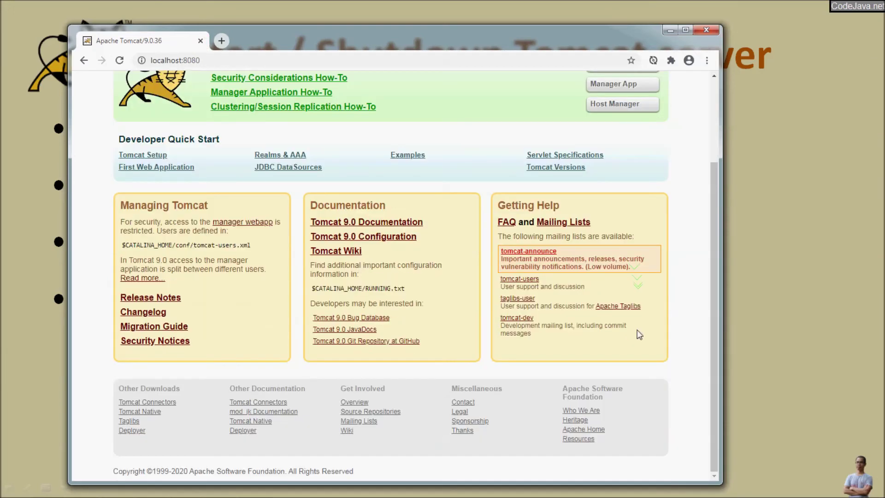
{"action": "scroll", "coordinate": [629, 344], "scroll_direction": "up", "scroll_amount": 4}
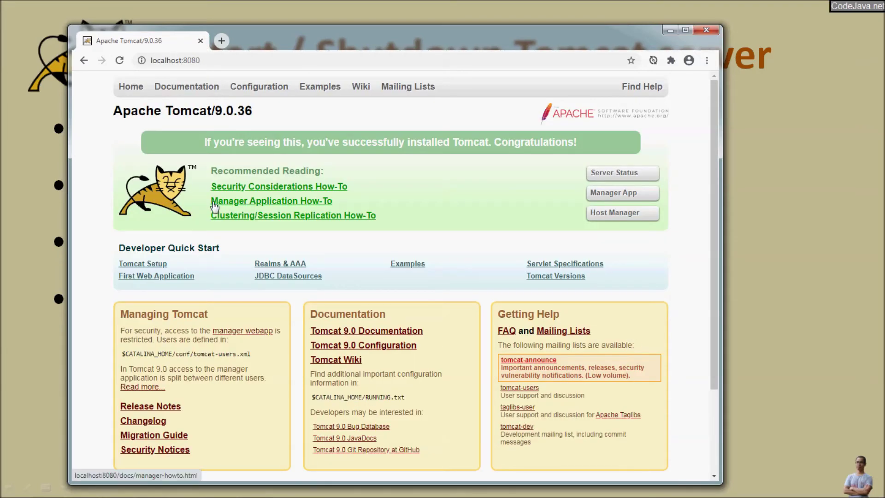
{"action": "key", "text": "alt+Tab"}
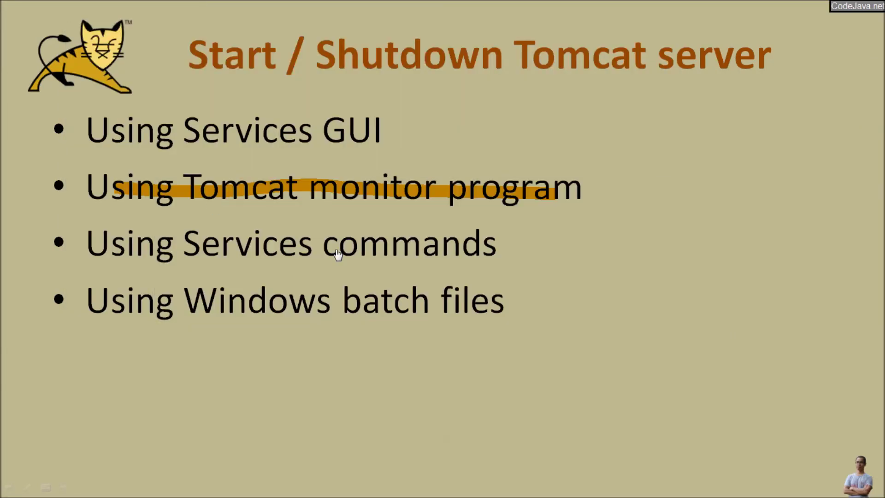
Choose Stop service from the Tomcat monitor's tray icon menu to stop Tomcat9
{"action": "key", "text": "super"}
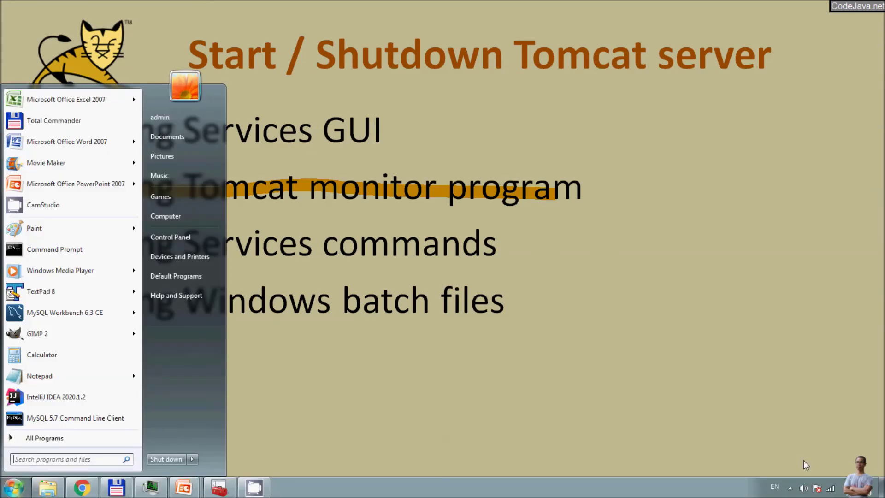
{"action": "left_click", "coordinate": [790, 488]}
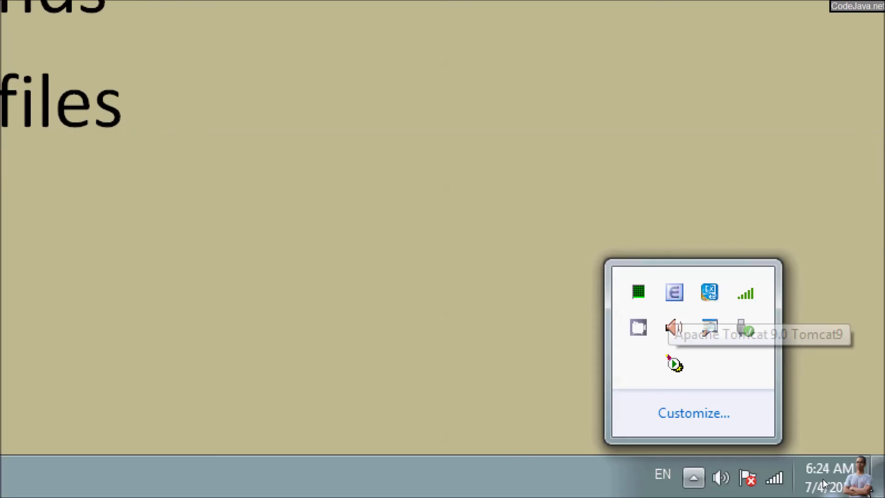
{"action": "right_click", "coordinate": [674, 364]}
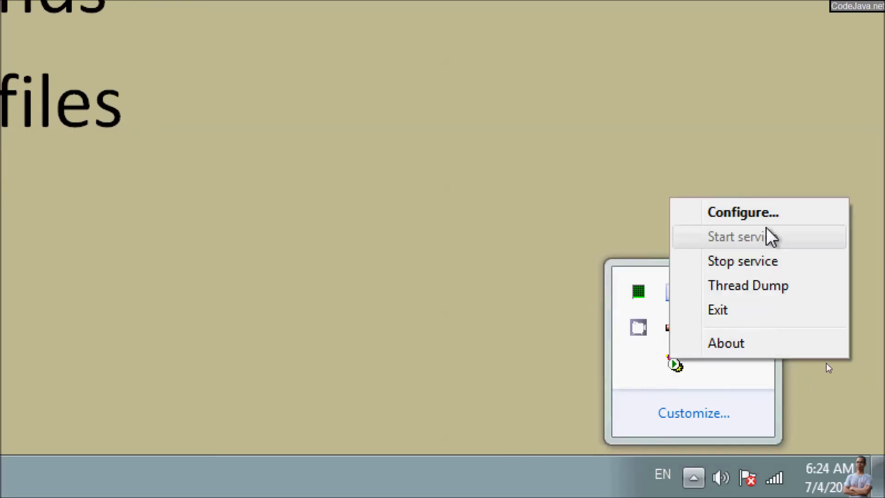
{"action": "left_click", "coordinate": [746, 262]}
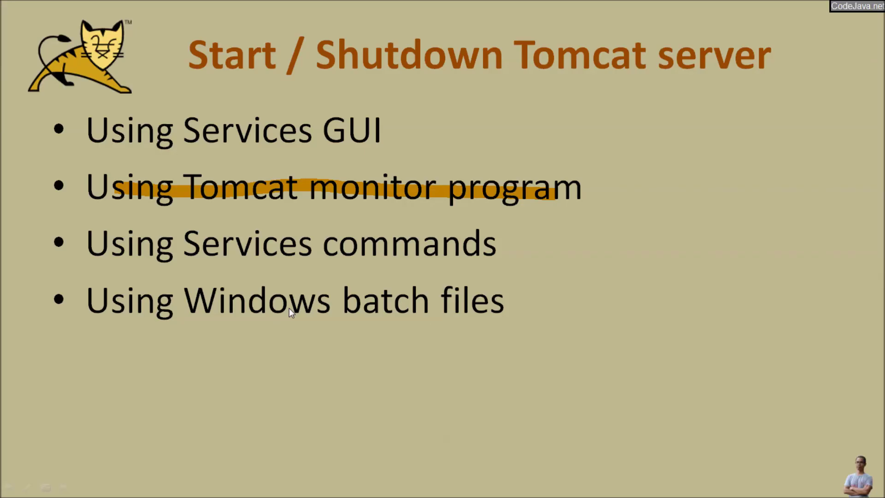
Underline 'Using Services commands' on the slide and open an administrator Command Prompt, centred on screen
{"action": "key", "text": "e"}
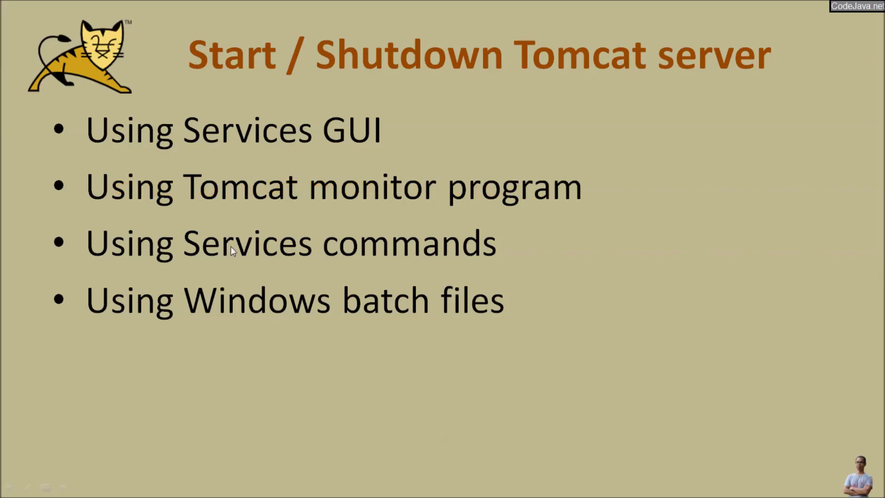
{"action": "mouse_move", "coordinate": [88, 262]}
{"action": "left_mouse_down"}
{"action": "mouse_move", "coordinate": [173, 238]}
{"action": "mouse_move", "coordinate": [312, 258]}
{"action": "mouse_move", "coordinate": [545, 261]}
{"action": "left_mouse_up"}
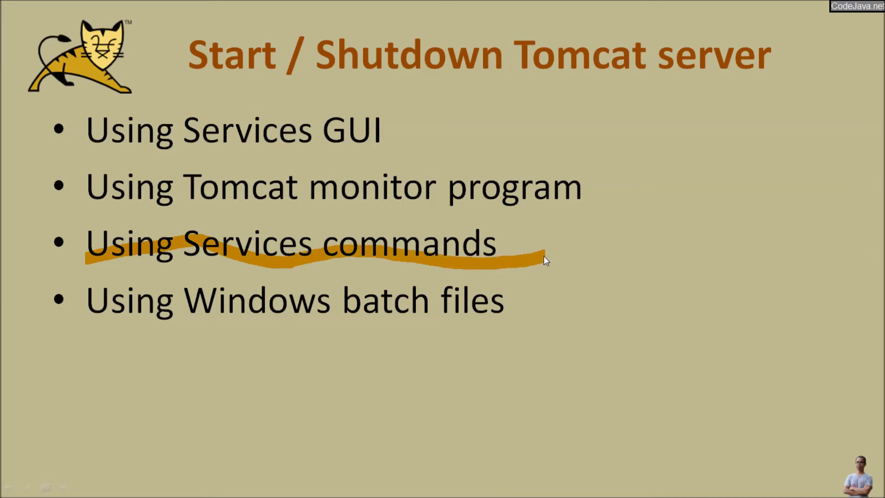
{"action": "key", "text": "super"}
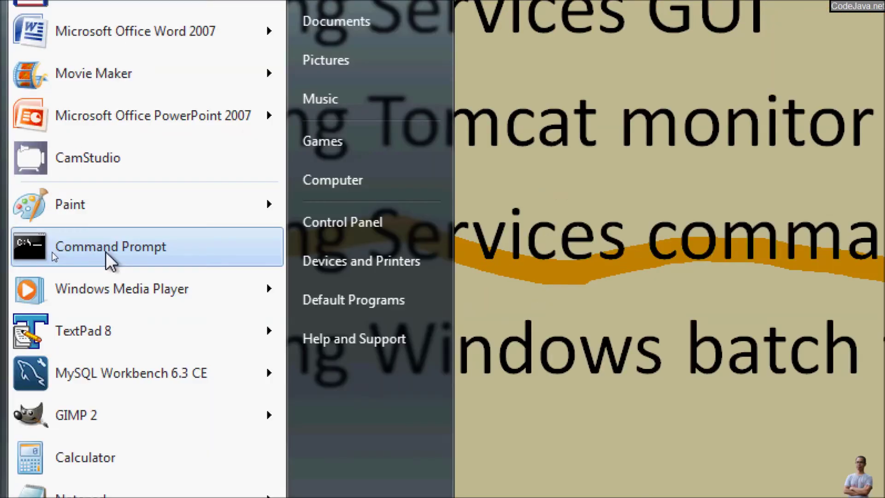
{"action": "right_click", "coordinate": [53, 252]}
{"action": "left_click", "coordinate": [176, 291]}
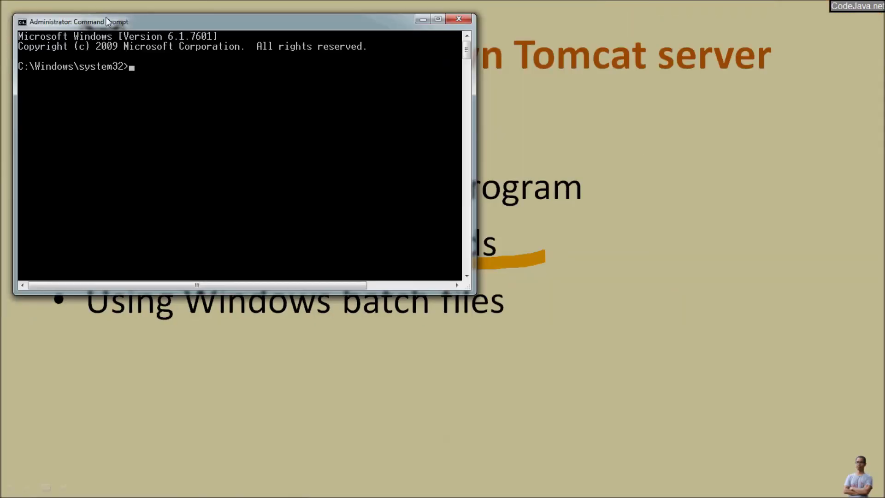
{"action": "left_click_drag", "start_coordinate": [112, 20], "coordinate": [266, 132]}
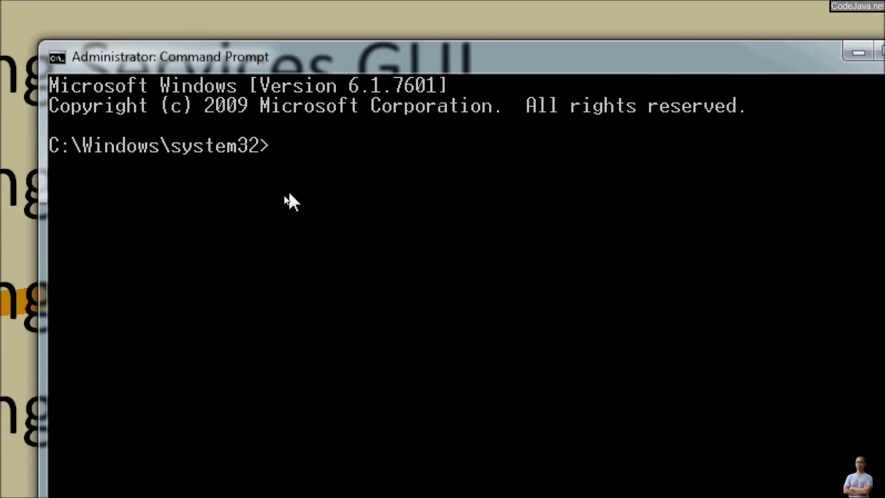
Run 'sc query tomcat9' to confirm it is STOPPED, then 'sc start tomcat9'
{"action": "type", "text": "sc query"}
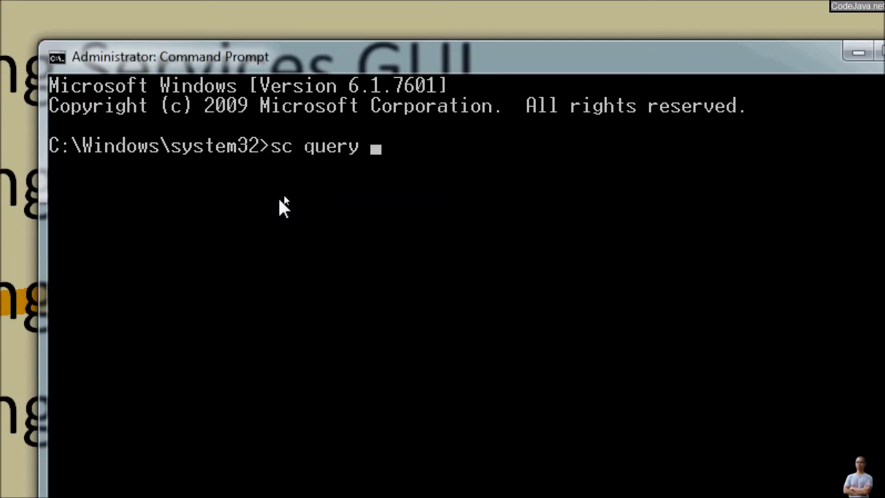
{"action": "type", "text": " tomcat9"}
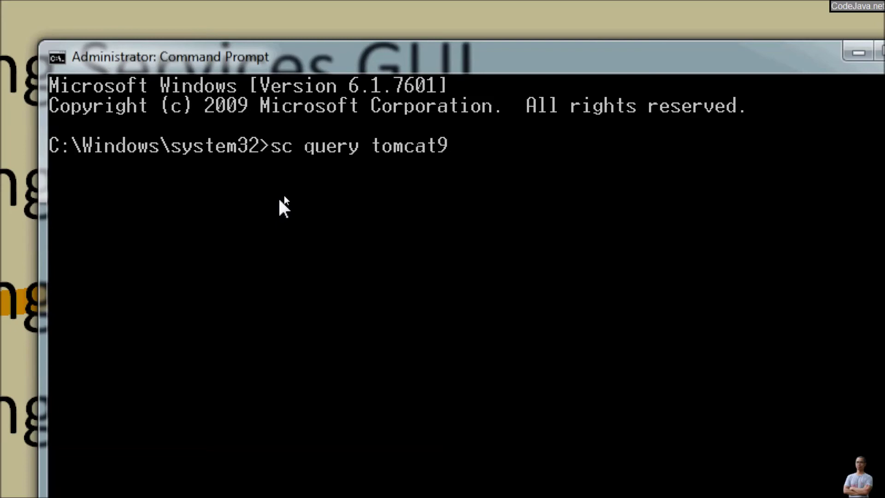
{"action": "key", "text": "Return"}
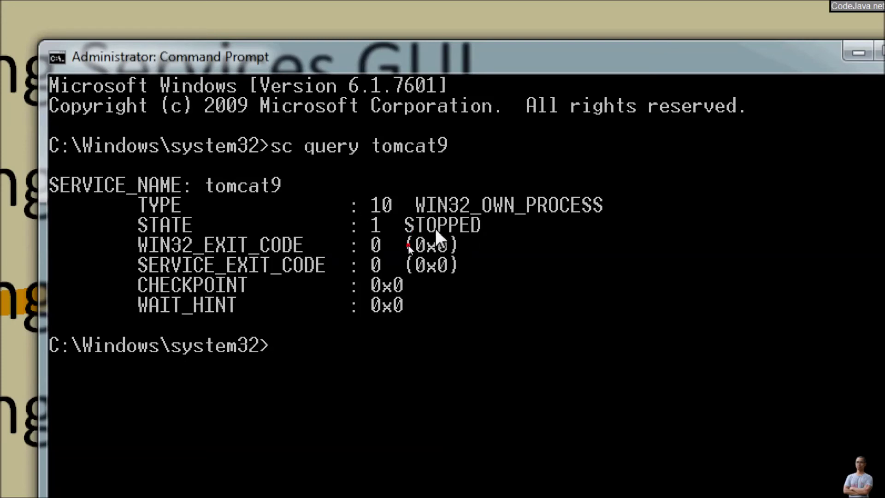
{"action": "left_click_drag", "start_coordinate": [397, 239], "coordinate": [466, 237]}
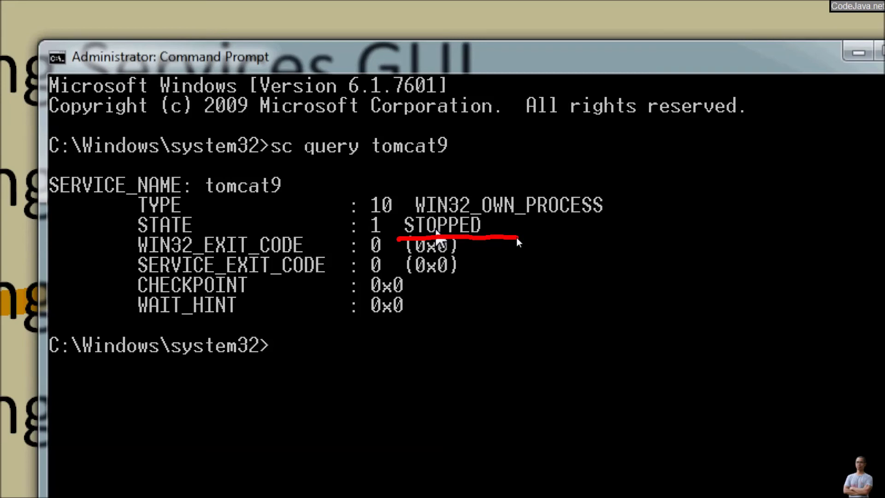
{"action": "key", "text": "Escape"}
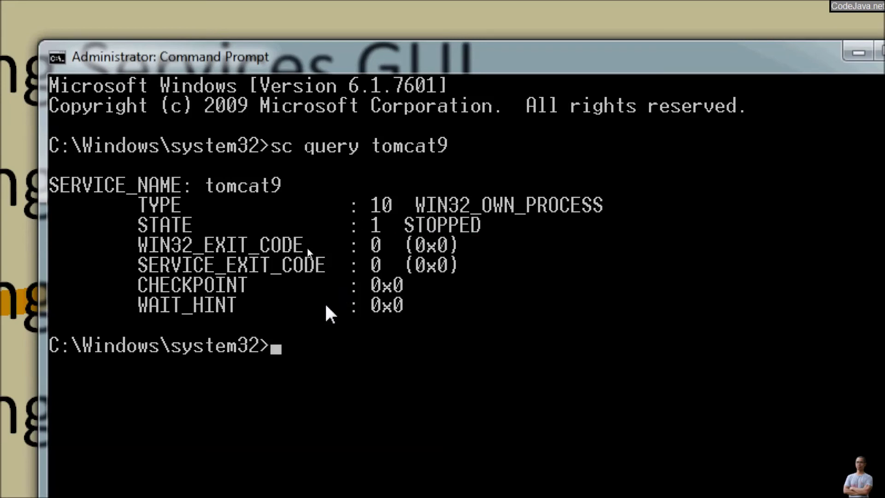
{"action": "scroll", "coordinate": [326, 305], "scroll_direction": "down", "scroll_amount": 1}
{"action": "type", "text": "sc"}
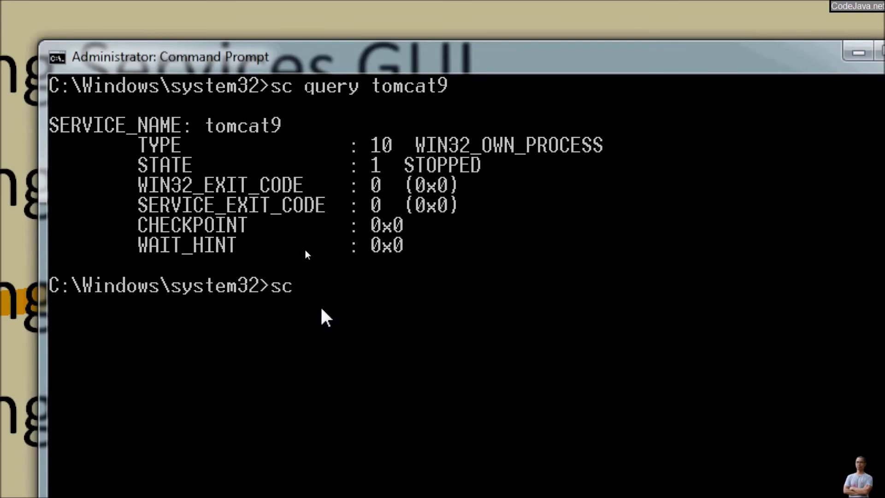
{"action": "type", "text": " start tomcat"}
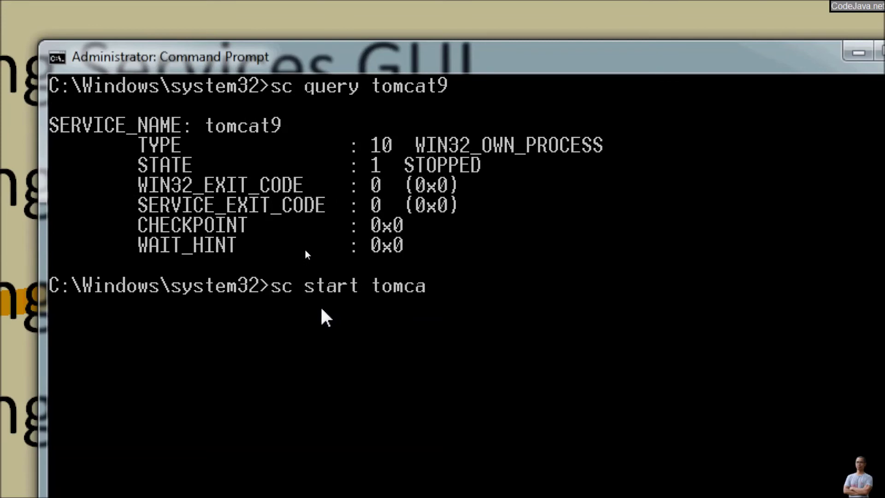
{"action": "type", "text": "9"}
{"action": "key", "text": "Return"}
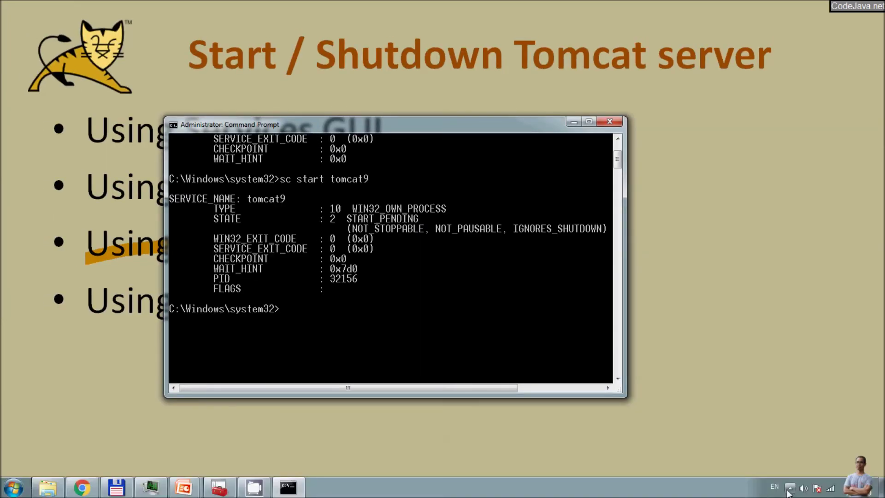
Run 'sc query tomcat9' and highlight its RUNNING state
{"action": "left_click", "coordinate": [789, 489]}
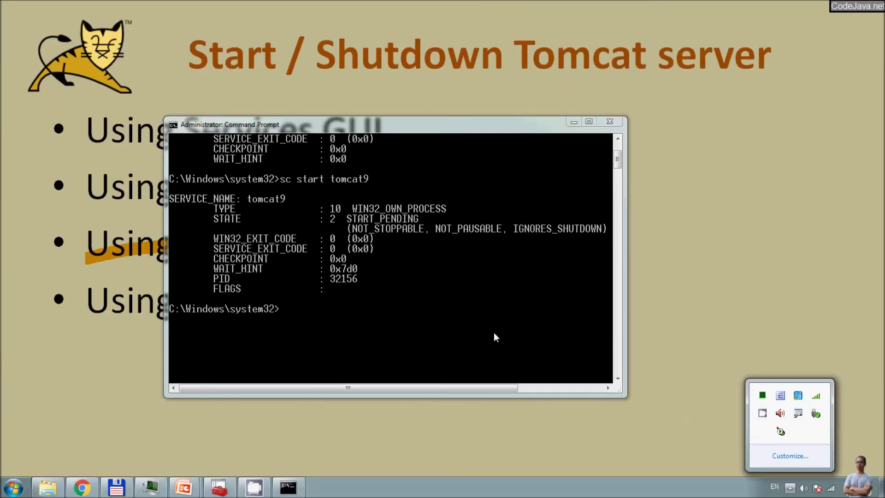
{"action": "left_click", "coordinate": [403, 302]}
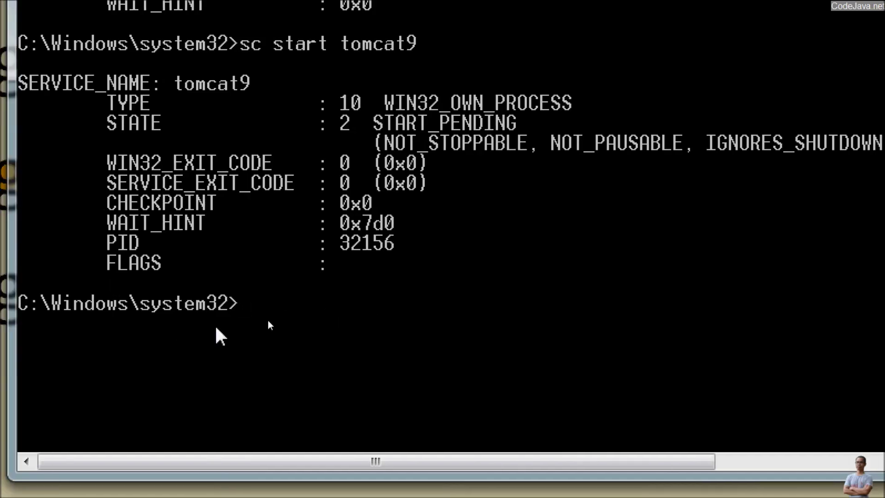
{"action": "type", "text": "sc qu"}
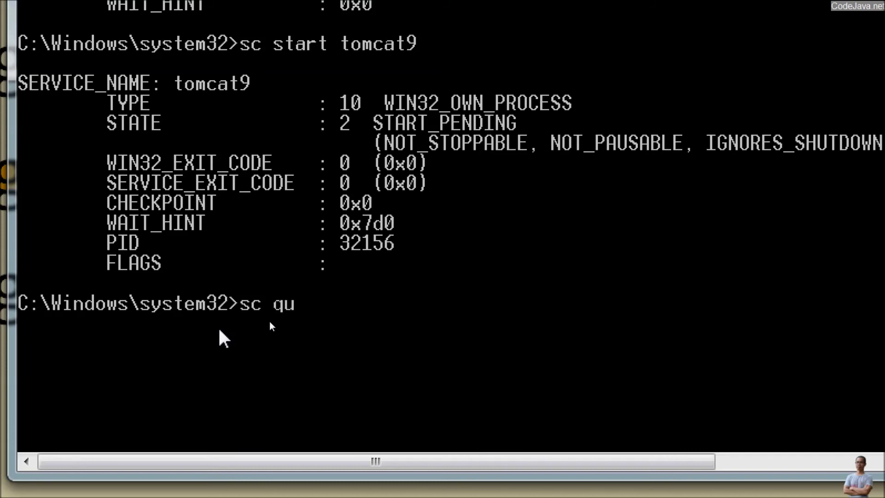
{"action": "type", "text": "ery tomcat9"}
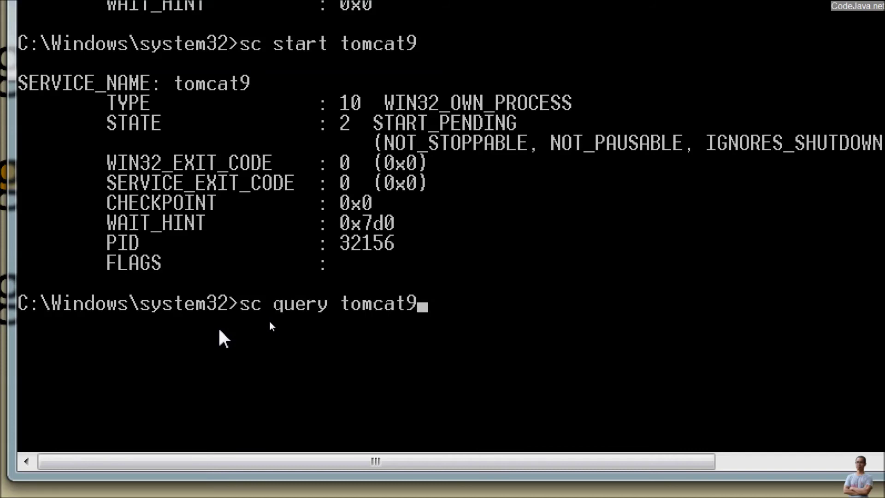
{"action": "key", "text": "Return"}
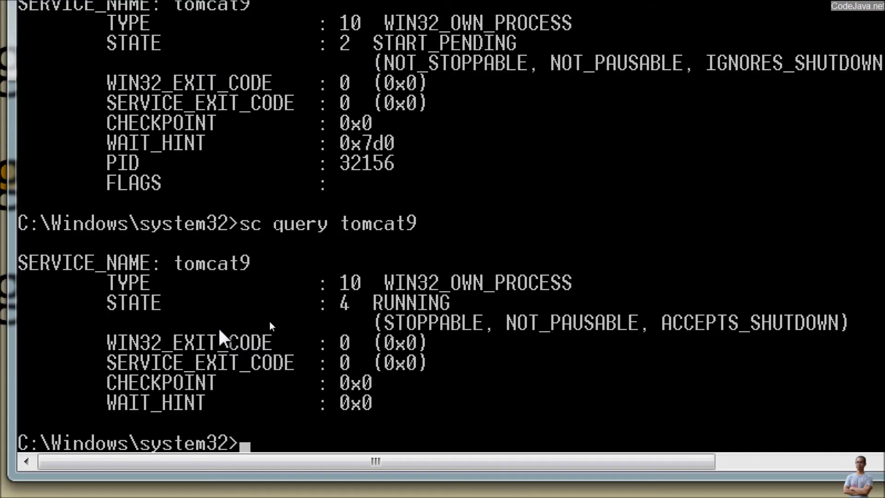
{"action": "mouse_move", "coordinate": [366, 318]}
{"action": "left_mouse_down"}
{"action": "mouse_move", "coordinate": [466, 309]}
{"action": "mouse_move", "coordinate": [371, 289]}
{"action": "left_mouse_up"}
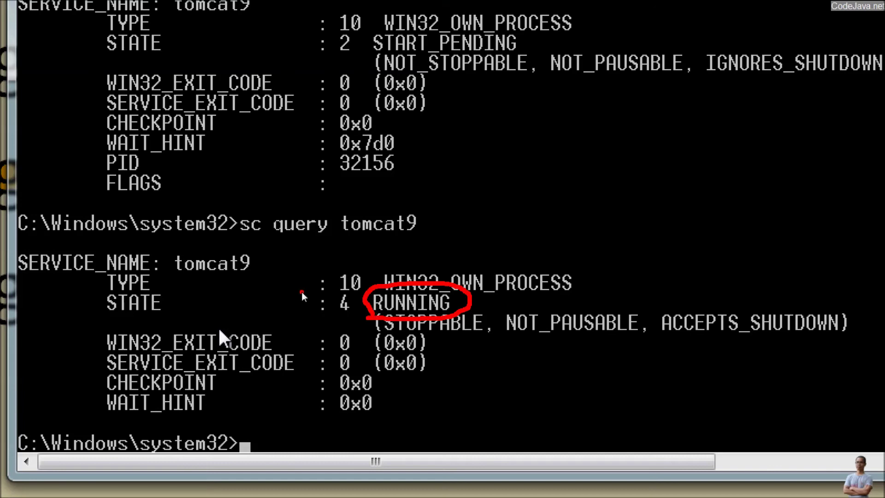
{"action": "key", "text": "Escape"}
Stop the service with 'sc stop tomcat9'
{"action": "scroll", "coordinate": [399, 252], "scroll_direction": "down", "scroll_amount": 3}
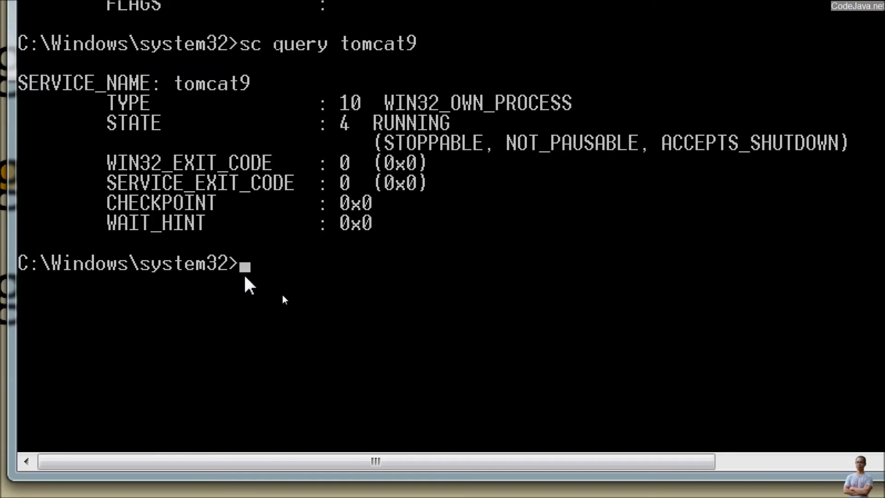
{"action": "type", "text": "sc stop"}
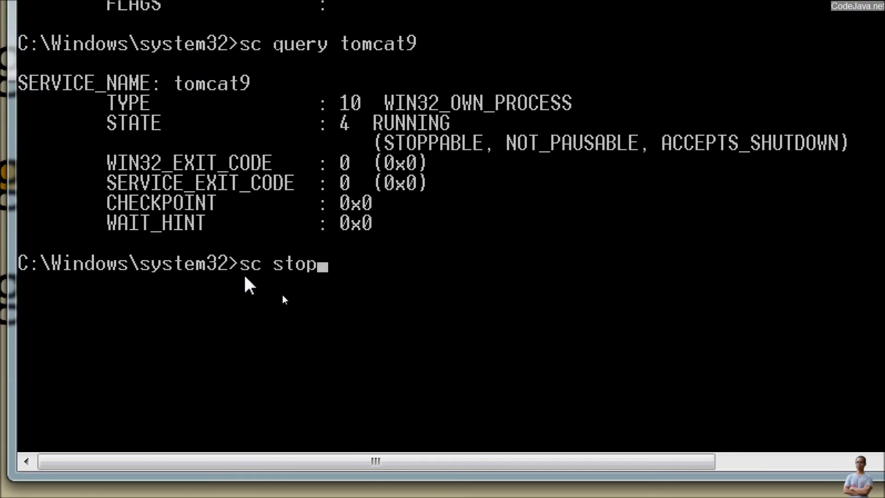
{"action": "type", "text": " tomcat9"}
{"action": "key", "text": "Return"}
{"action": "scroll", "coordinate": [282, 294], "scroll_direction": "down", "scroll_amount": 1}
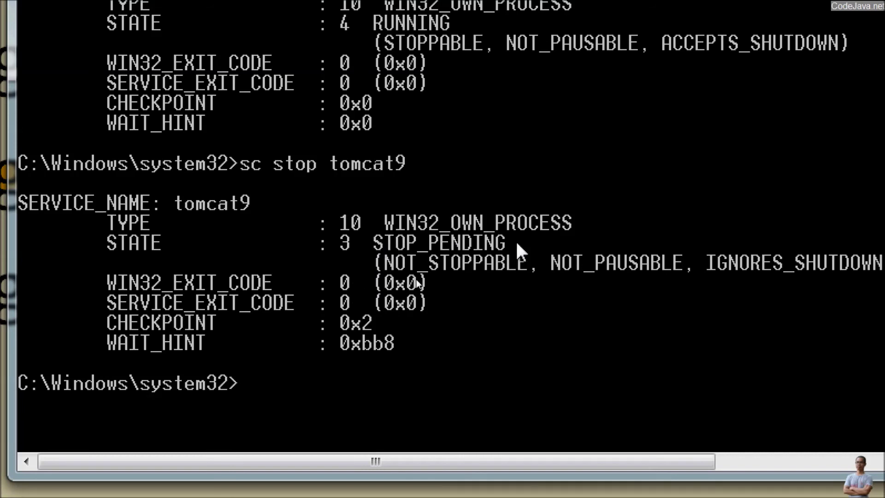
Re-run 'sc query tomcat9' and underline the STOPPED state
{"action": "key", "text": "Up"}
{"action": "key", "text": "Up"}
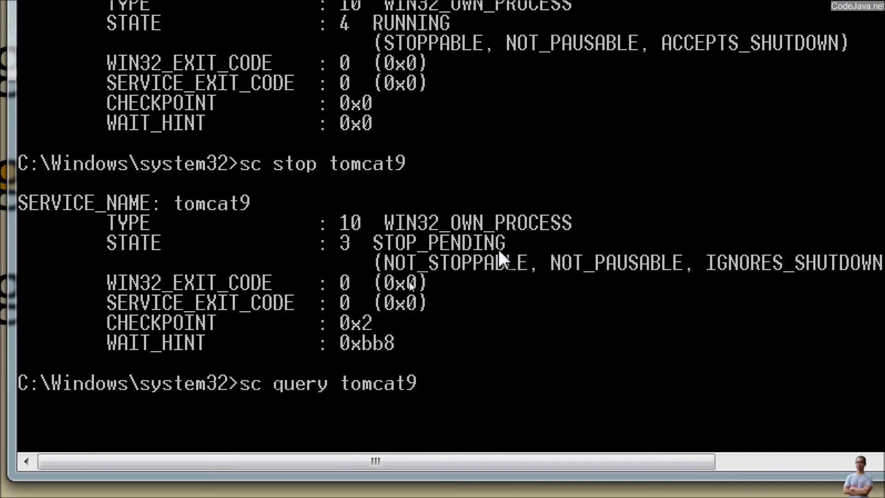
{"action": "scroll", "coordinate": [415, 258], "scroll_direction": "down", "scroll_amount": 2}
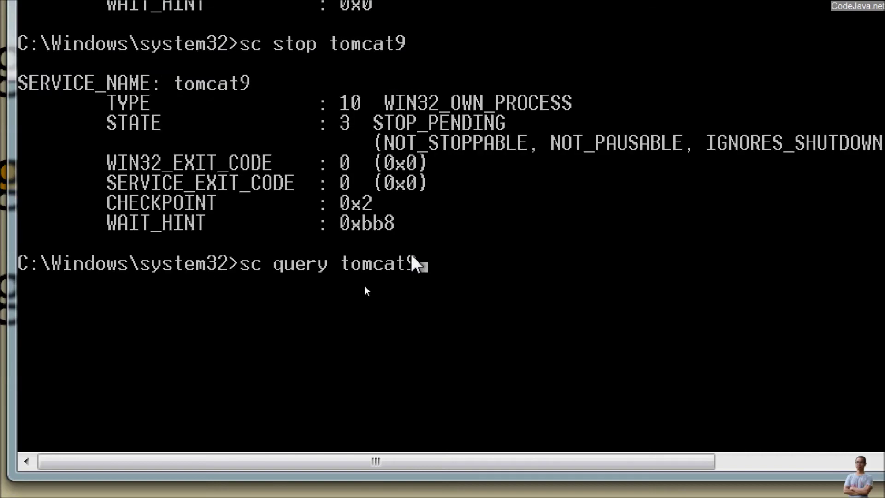
{"action": "key", "text": "Return"}
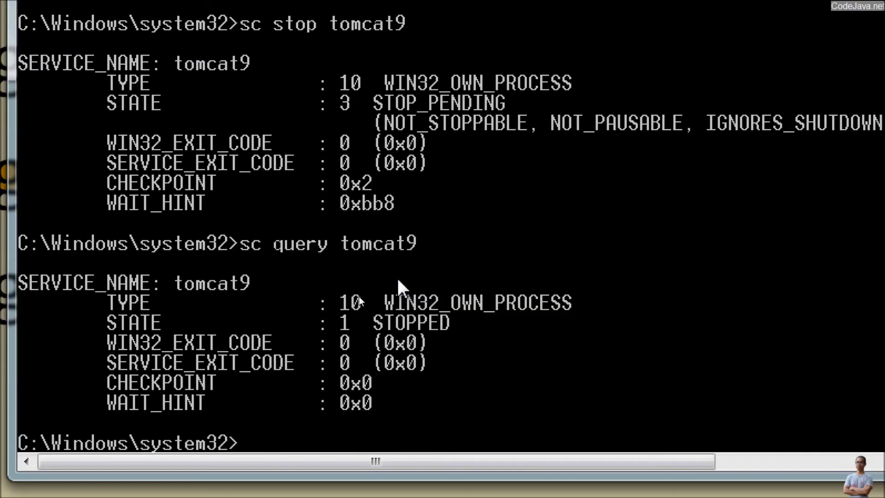
{"action": "left_click_drag", "start_coordinate": [370, 335], "coordinate": [481, 338]}
{"action": "key", "text": "Escape"}
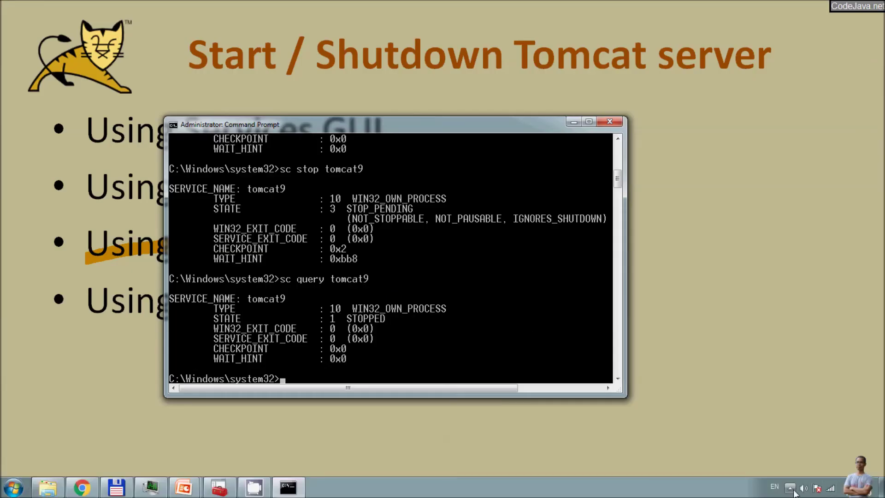
Check the hidden tray icons and shift the console window up and right
{"action": "left_click", "coordinate": [792, 490]}
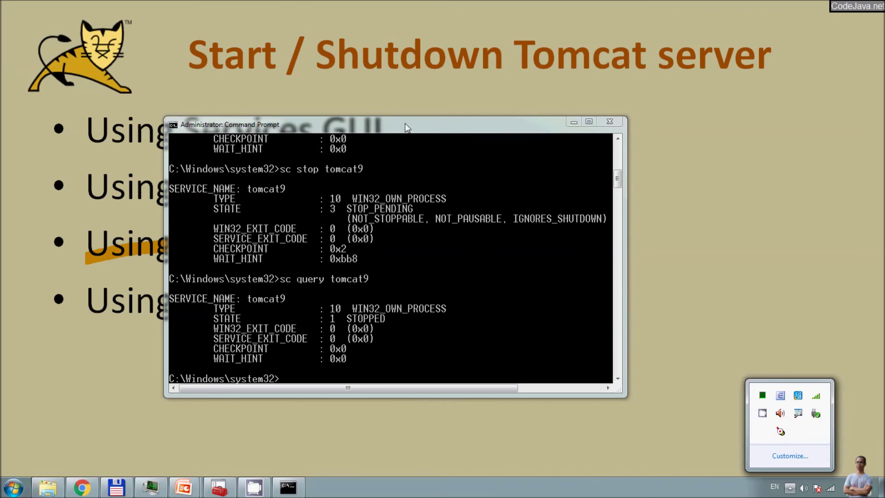
{"action": "left_click", "coordinate": [406, 124]}
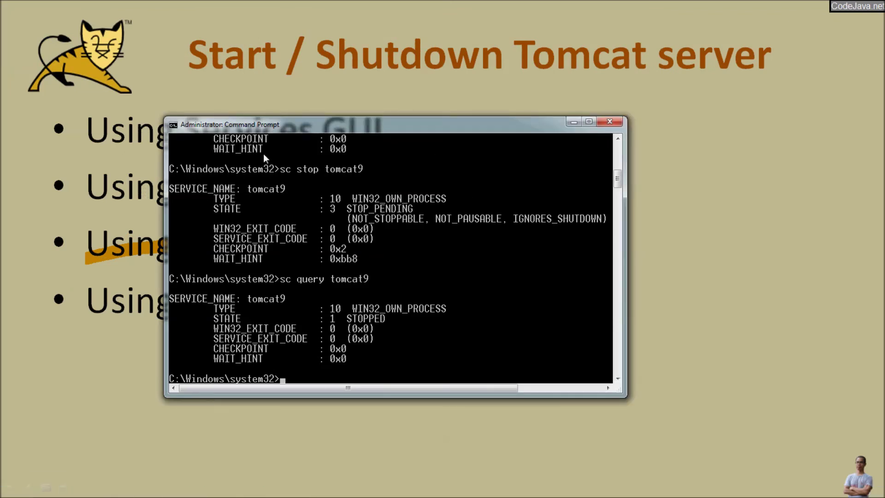
{"action": "left_click_drag", "start_coordinate": [293, 123], "coordinate": [394, 114]}
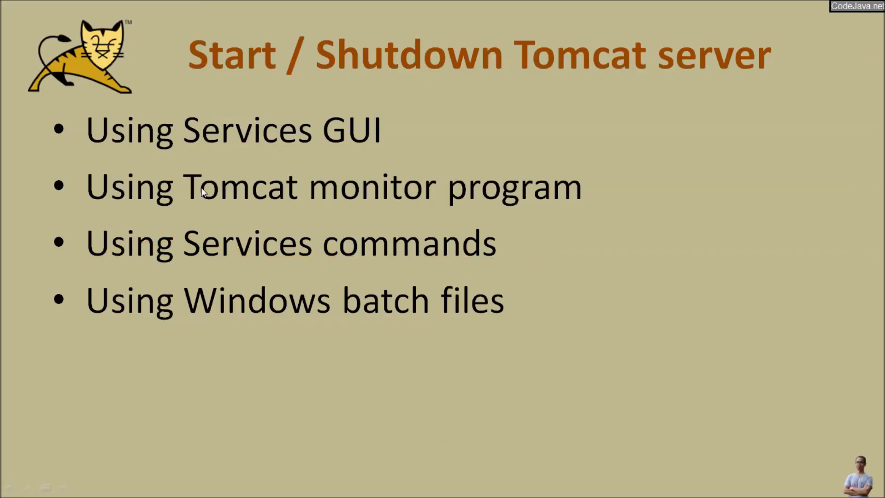
Highlight the 'Using Windows batch files' bullet and open the Downloads folder
{"action": "mouse_move", "coordinate": [101, 296]}
{"action": "left_mouse_down"}
{"action": "mouse_move", "coordinate": [160, 311]}
{"action": "mouse_move", "coordinate": [529, 313]}
{"action": "left_mouse_up"}
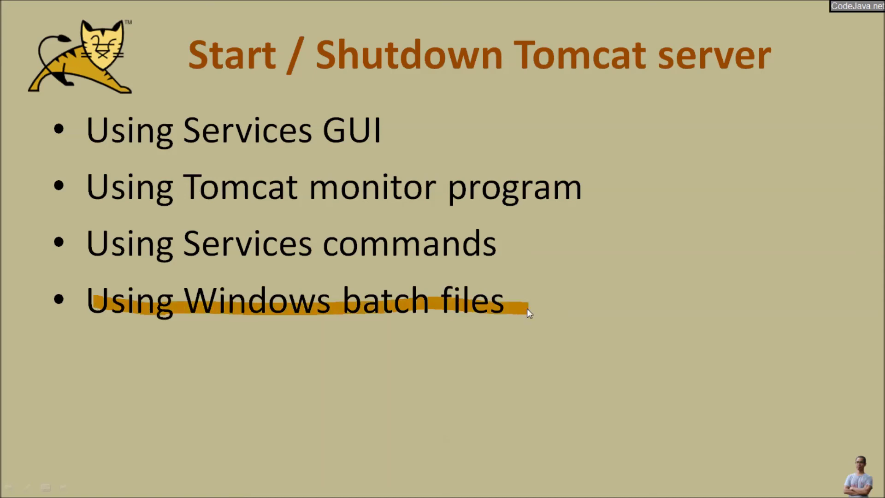
{"action": "key", "text": "super"}
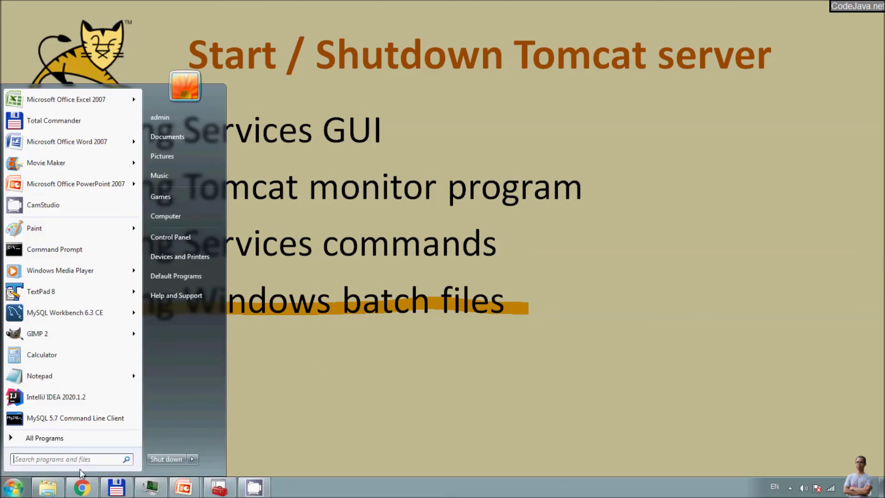
{"action": "left_click", "coordinate": [49, 488]}
Open Tomcat 9.0 Program Directory from the Apache Tomcat 9.0 Start menu folder
{"action": "key", "text": "super"}
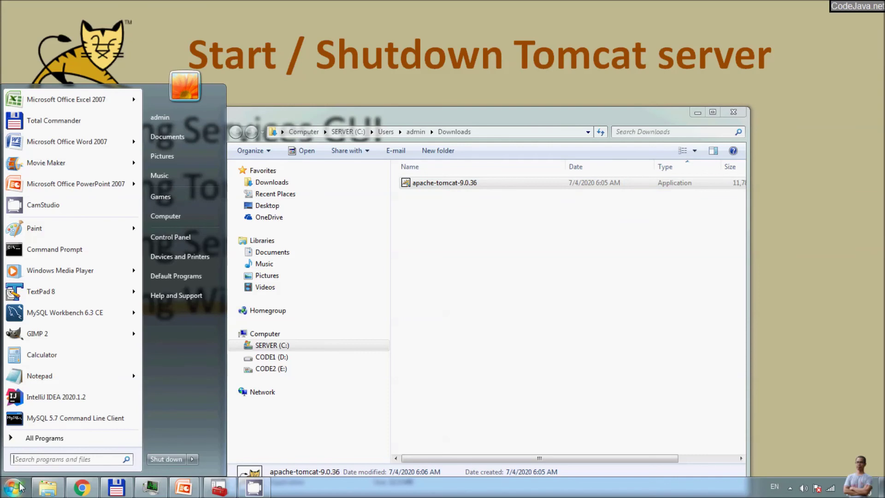
{"action": "left_click", "coordinate": [33, 438]}
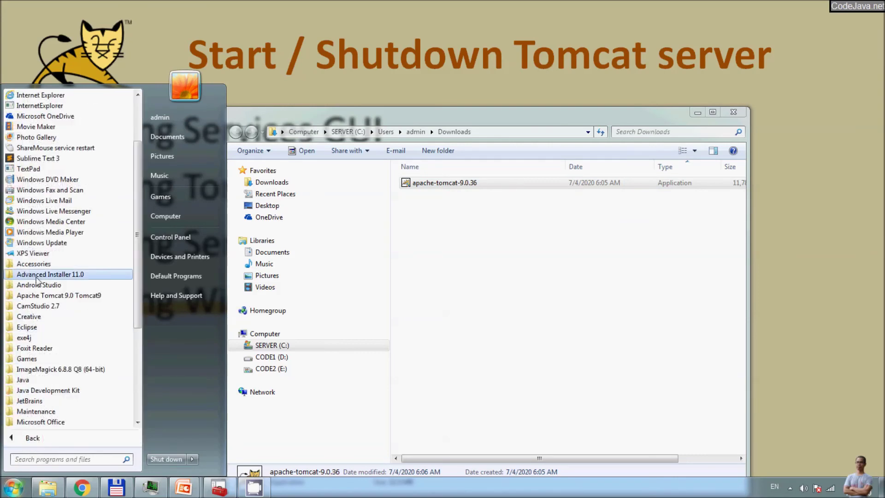
{"action": "left_click", "coordinate": [52, 296]}
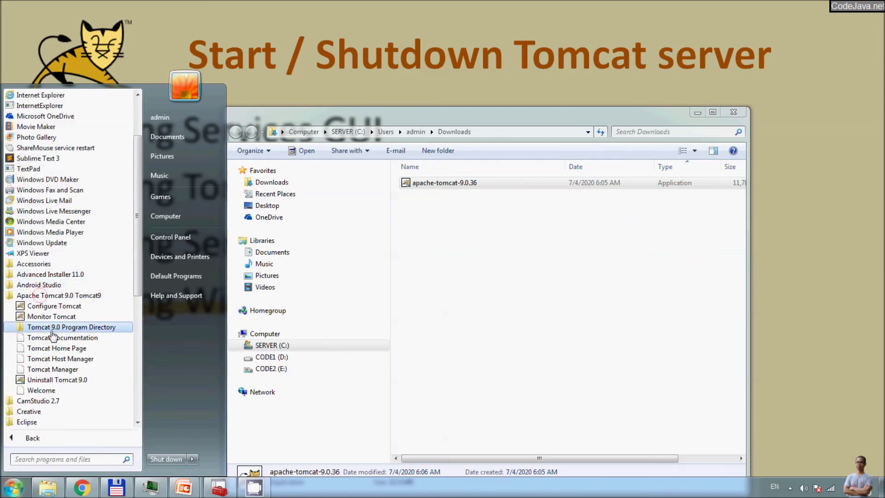
{"action": "left_click", "coordinate": [52, 328]}
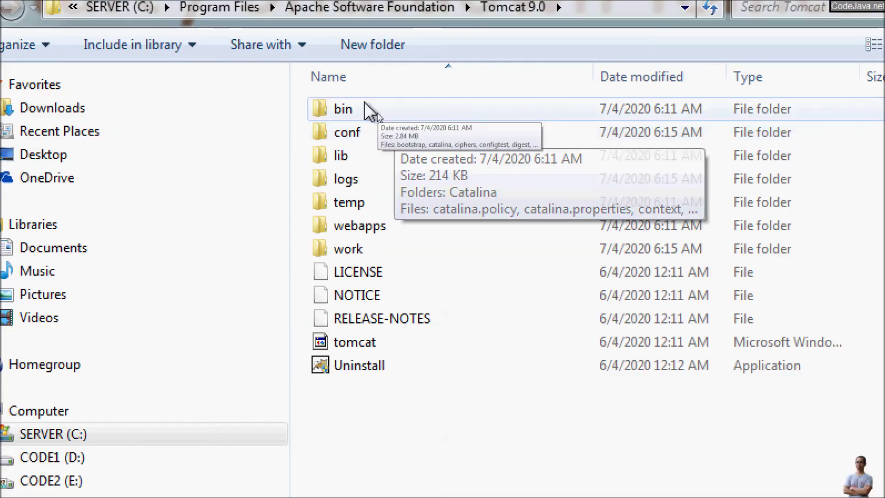
Open the bin folder and point out the startup and shutdown batch files
{"action": "double_click", "coordinate": [372, 117]}
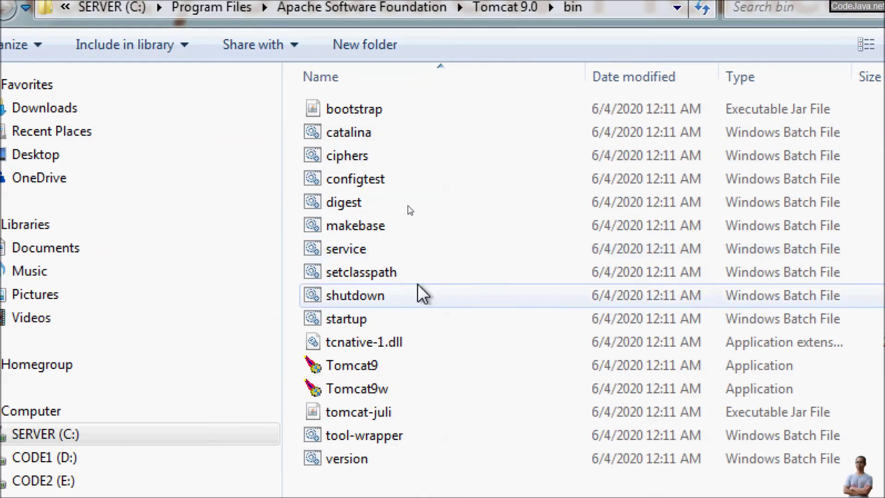
{"action": "left_click", "coordinate": [386, 321]}
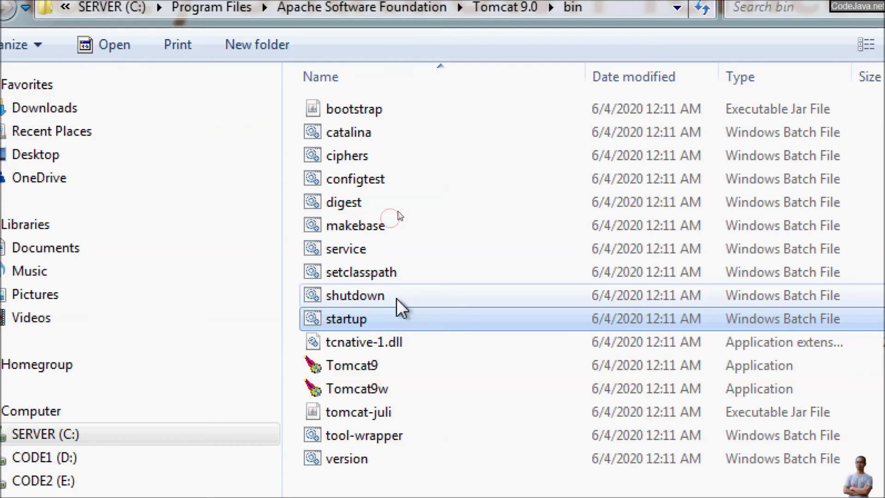
{"action": "left_click", "coordinate": [397, 299]}
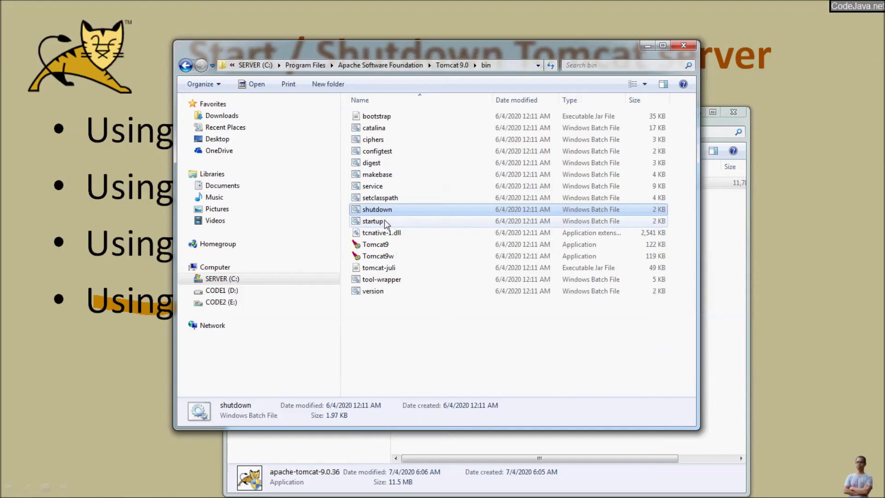
{"action": "left_click", "coordinate": [386, 223]}
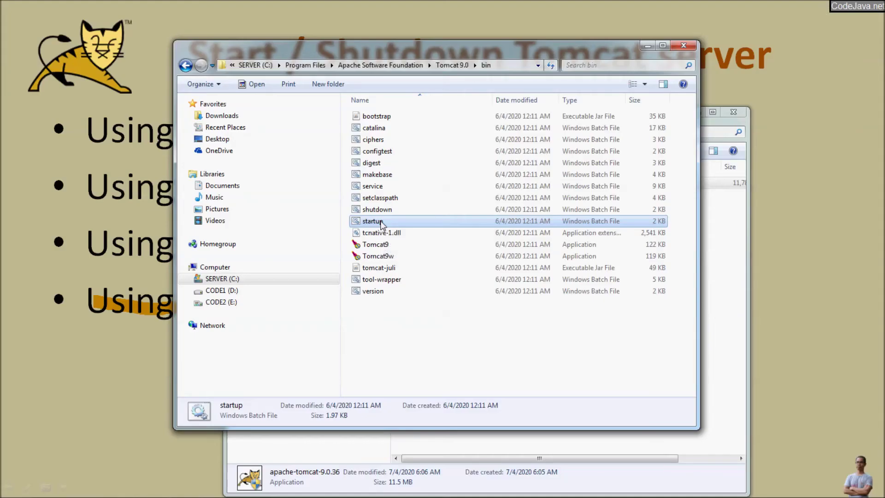
Launch Tomcat via startup.bat, mark the 1,432 ms server startup line, then close its console
{"action": "double_click", "coordinate": [385, 220]}
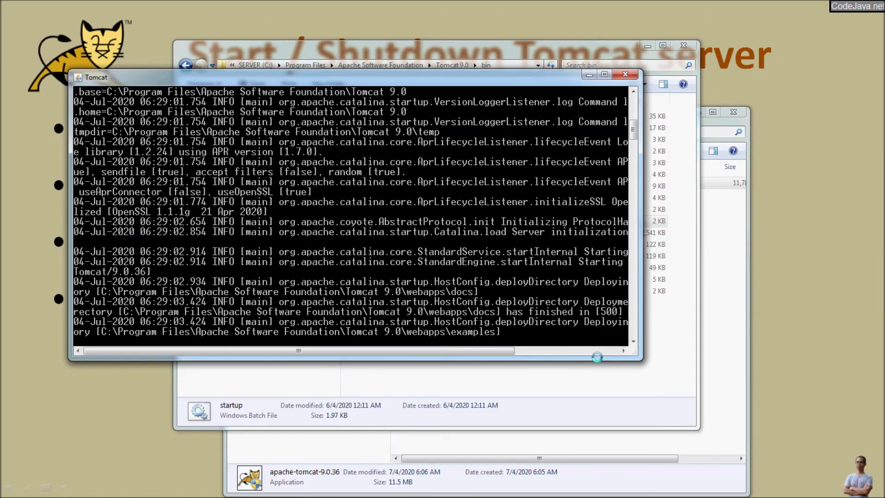
{"action": "left_click_drag", "start_coordinate": [634, 353], "coordinate": [837, 427]}
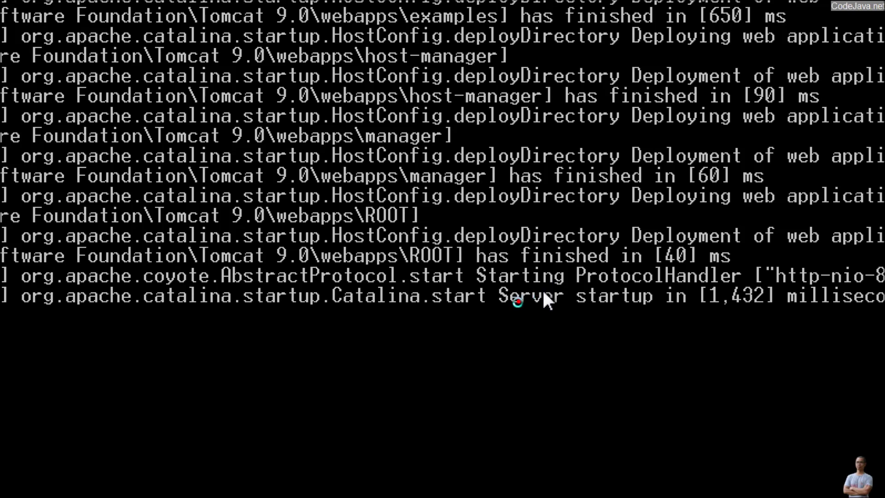
{"action": "mouse_move", "coordinate": [496, 313]}
{"action": "left_mouse_down"}
{"action": "mouse_move", "coordinate": [688, 302]}
{"action": "mouse_move", "coordinate": [883, 309]}
{"action": "left_mouse_up"}
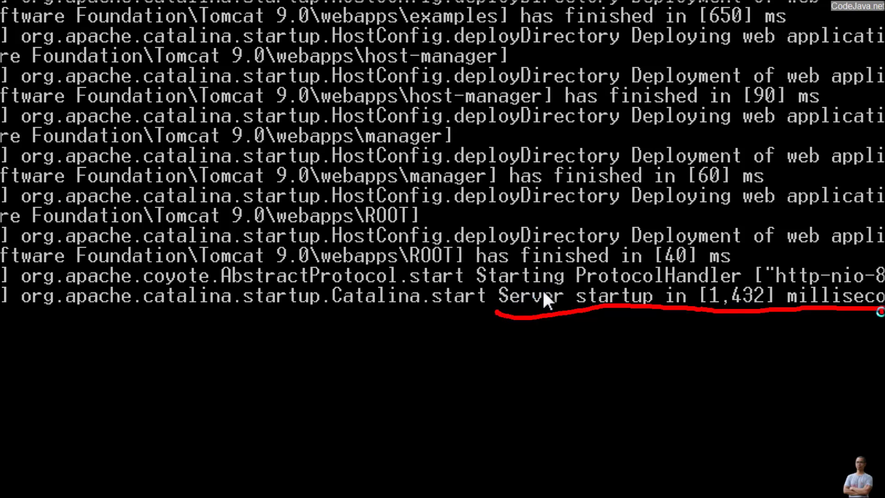
{"action": "key", "text": "Escape"}
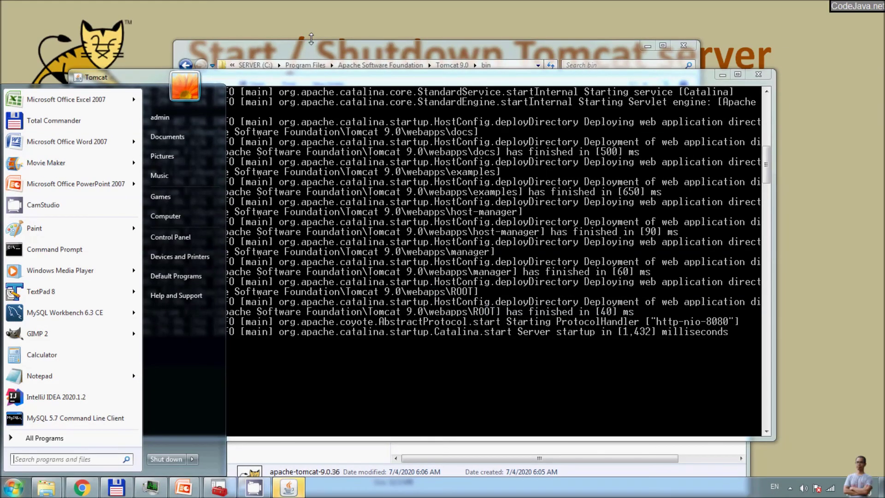
{"action": "left_click", "coordinate": [347, 77]}
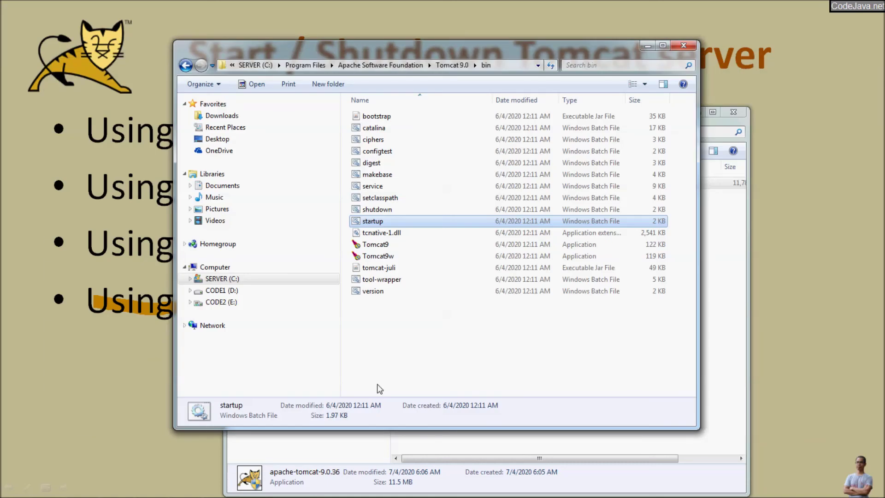
{"action": "left_click", "coordinate": [395, 358]}
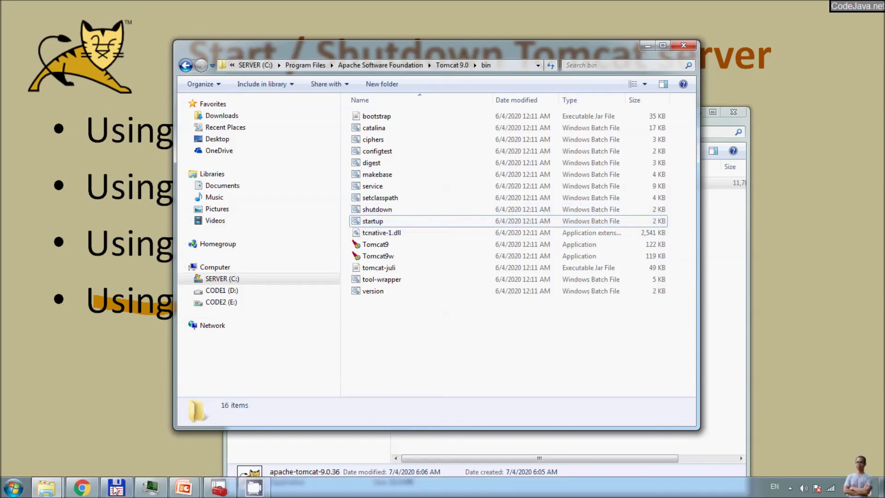
Reload localhost:8080 in Chrome to show the connection is refused
{"action": "left_click", "coordinate": [84, 488]}
{"action": "left_click", "coordinate": [218, 65]}
{"action": "key", "text": "Return"}
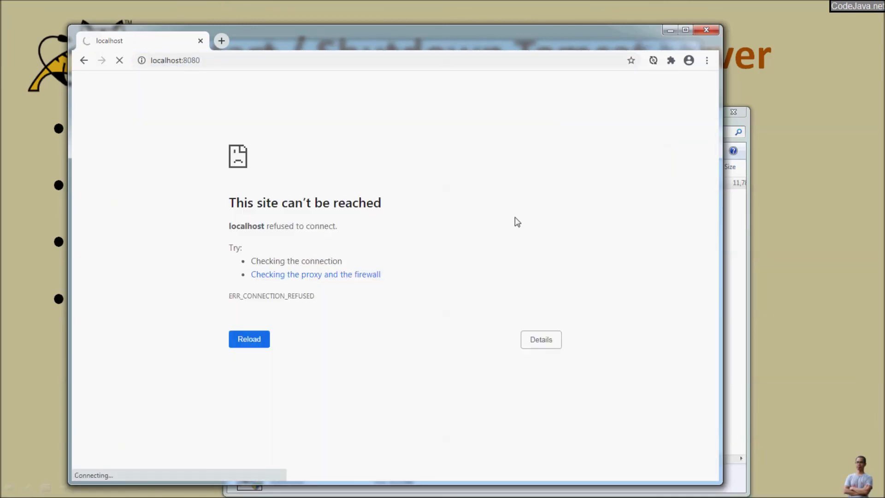
Relaunch Tomcat with startup.bat and confirm the Apache Tomcat/9.0.36 page loads
{"action": "key", "text": "alt+Tab"}
{"action": "left_click", "coordinate": [373, 222]}
{"action": "double_click", "coordinate": [374, 222]}
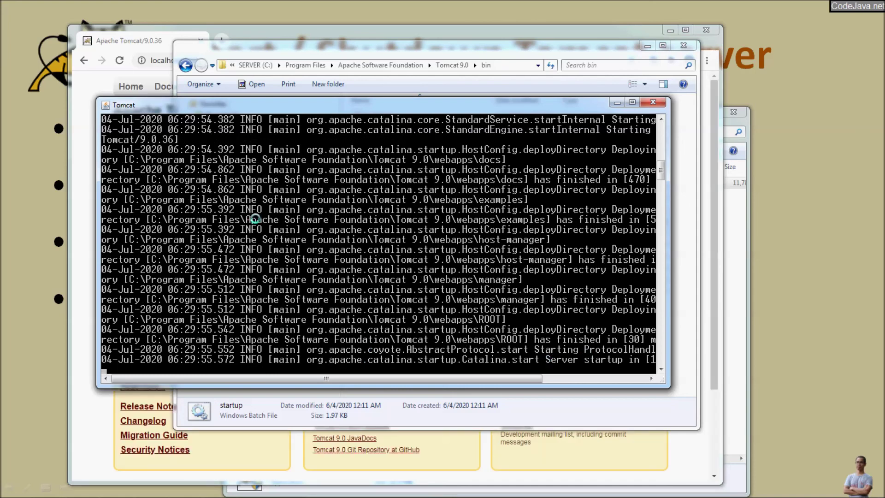
{"action": "left_click", "coordinate": [135, 40]}
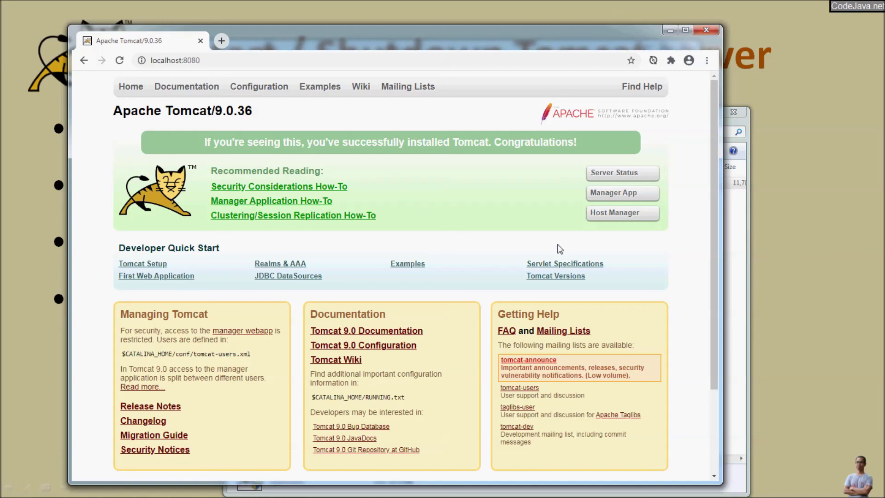
{"action": "key", "text": "alt+Tab"}
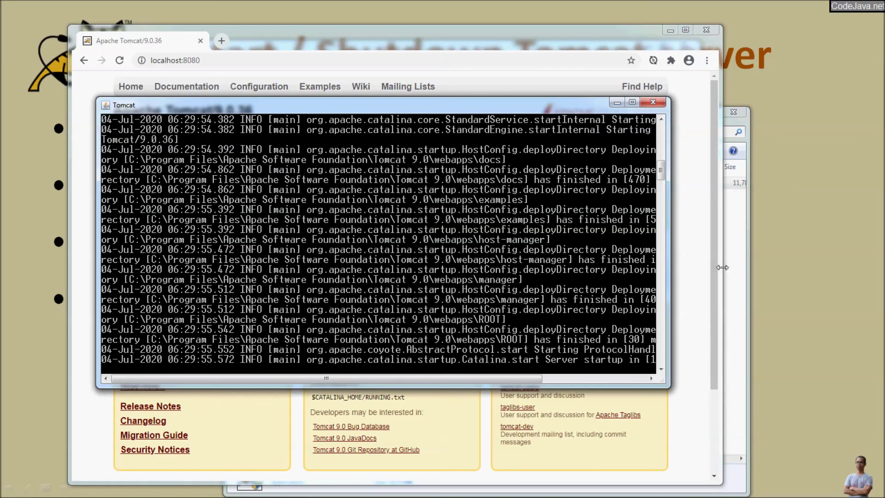
{"action": "left_click", "coordinate": [738, 292]}
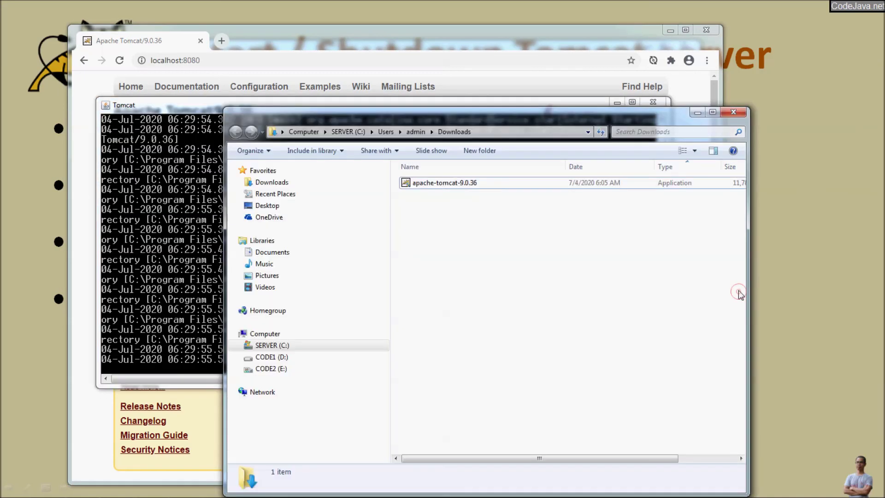
Stop Tomcat by running shutdown.bat from the bin folder
{"action": "key", "text": "alt+Tab"}
{"action": "key", "text": "alt+Tab"}
{"action": "key", "text": "alt+Tab"}
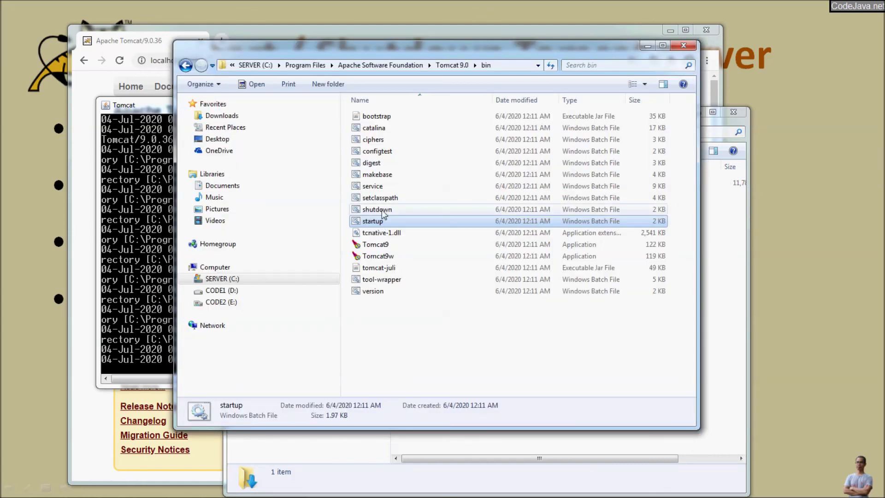
{"action": "left_click", "coordinate": [381, 210]}
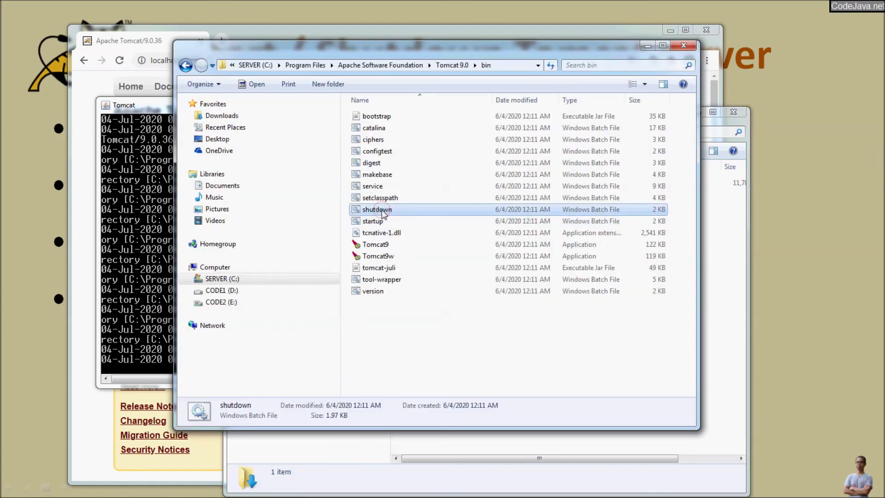
{"action": "double_click", "coordinate": [382, 211]}
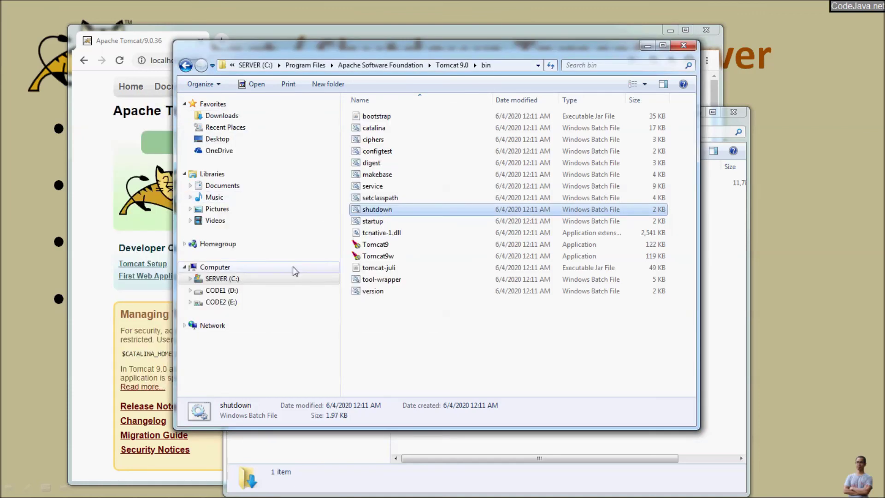
Reload localhost:8080 to confirm it refuses connections, then minimize Chrome
{"action": "left_click", "coordinate": [127, 42]}
{"action": "left_click", "coordinate": [210, 89]}
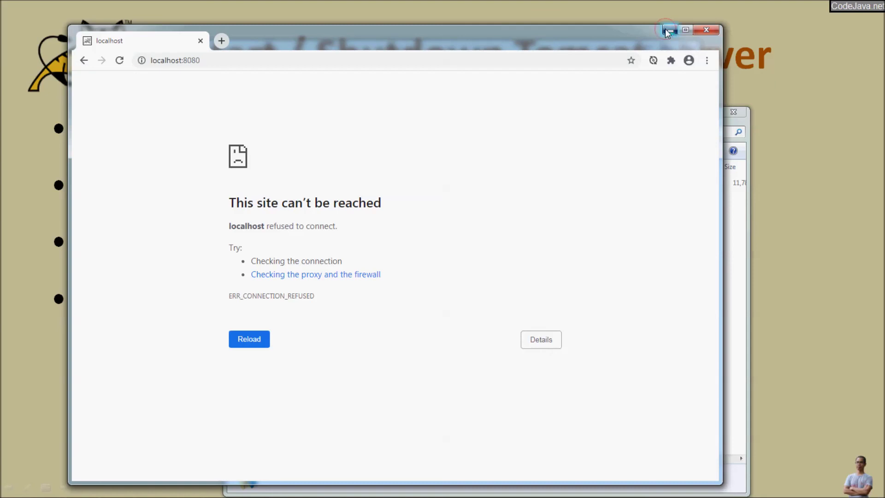
{"action": "left_click", "coordinate": [669, 29]}
{"action": "left_click", "coordinate": [437, 327]}
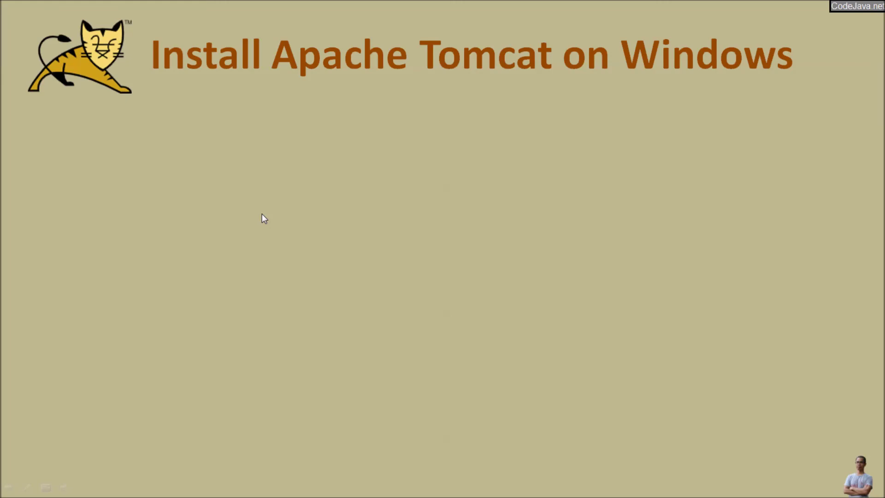
Advance through all five summary bullets, ending at 'Access Tomcat manager application'
{"action": "key", "text": "Right"}
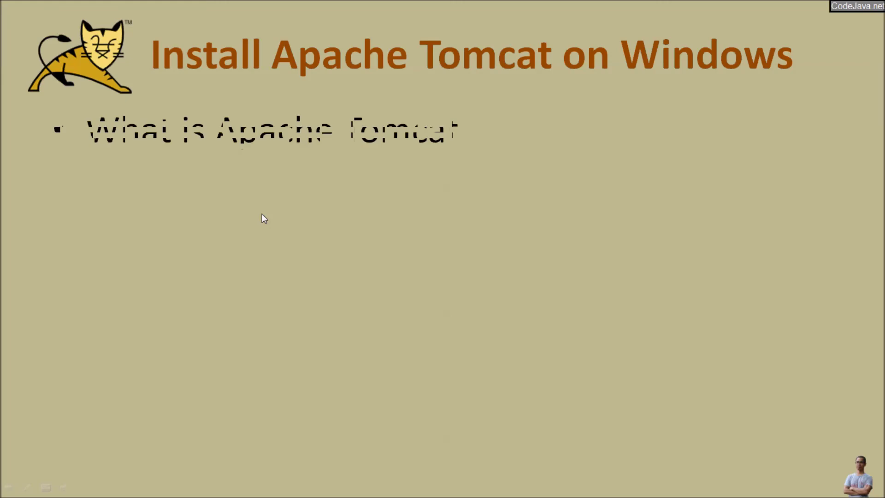
{"action": "key", "text": "Right"}
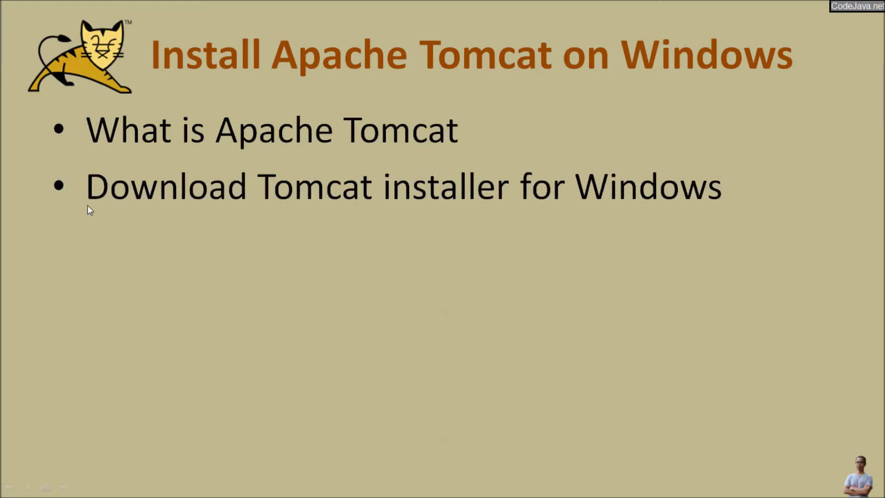
{"action": "key", "text": "Right"}
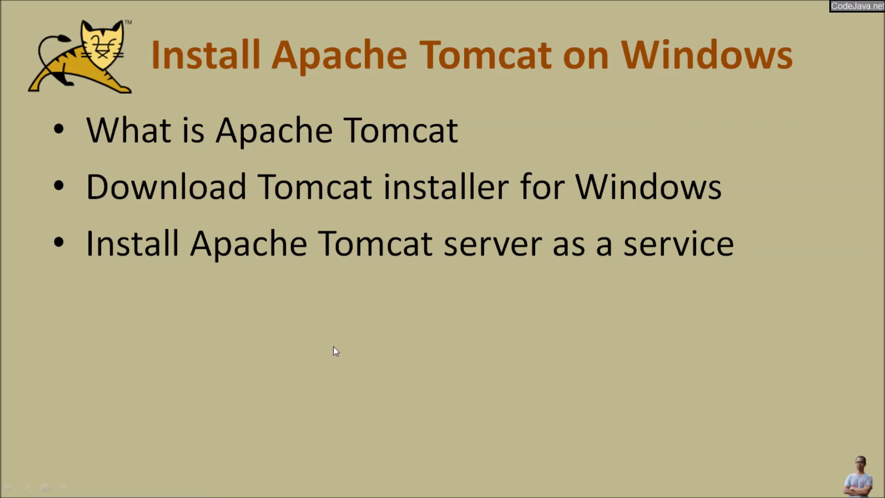
{"action": "key", "text": "Right"}
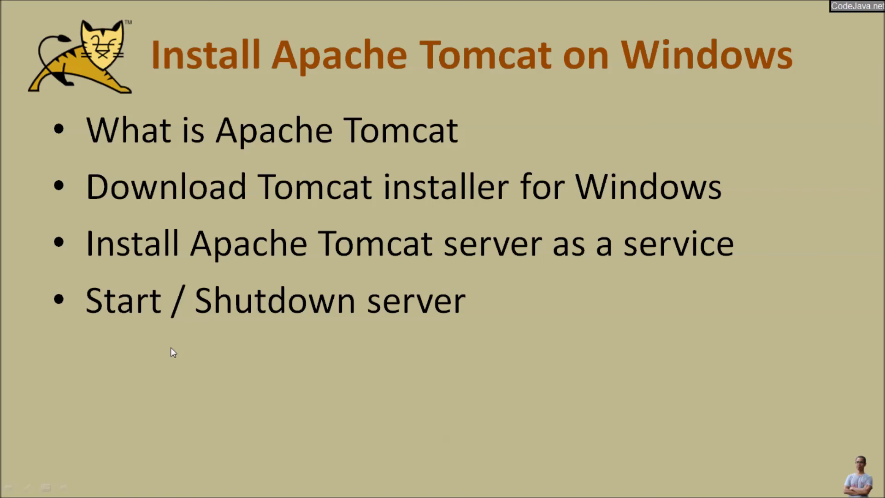
{"action": "key", "text": "Right"}
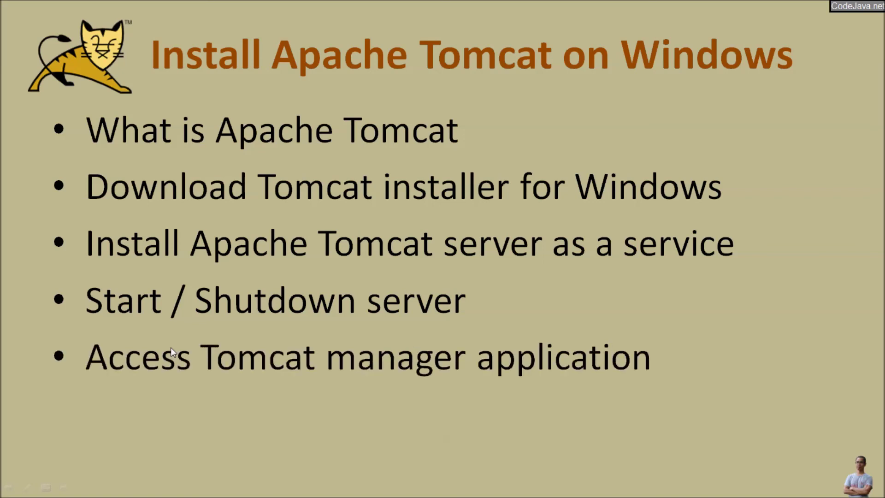